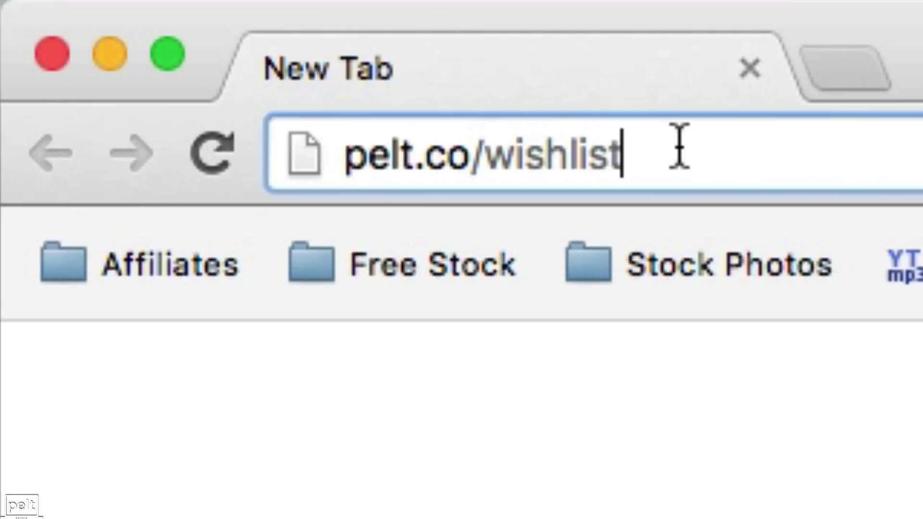
Load pelt.co/wishlist and choose the $197 Single Site License from the pricing table
left_click(144, 8)
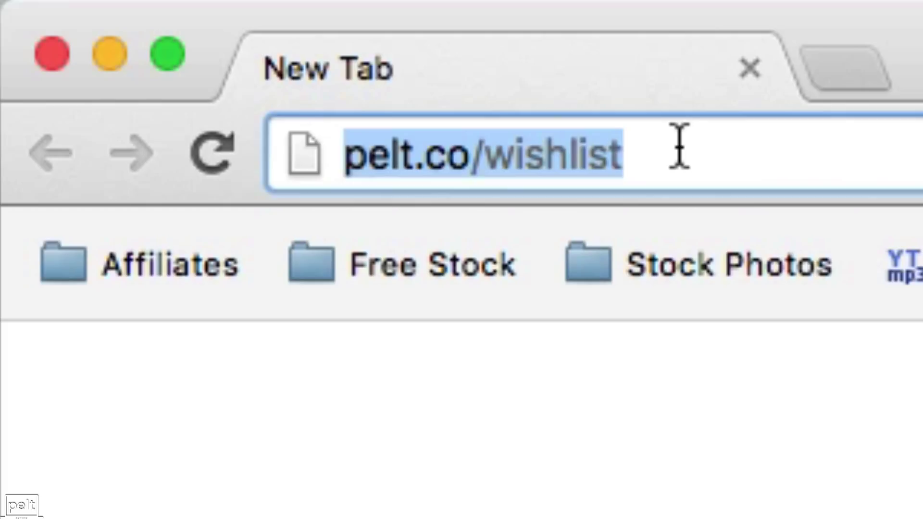
key("Return")
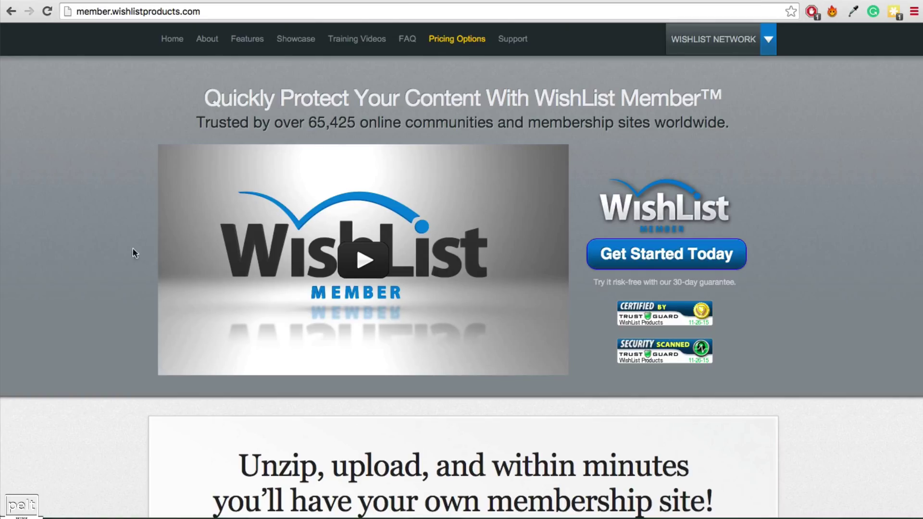
scroll(361, 288, "down", 10)
scroll(388, 294, "down", 20)
scroll(384, 303, "down", 20)
scroll(403, 307, "down", 15)
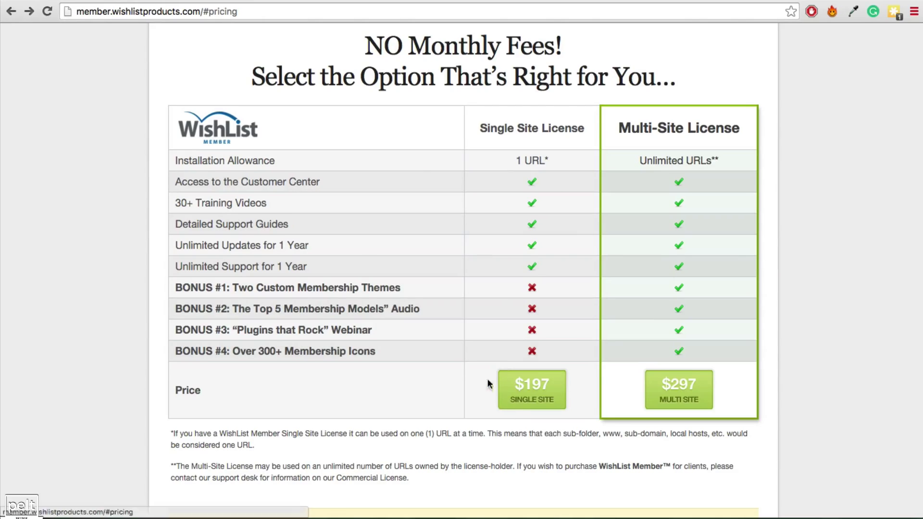
left_click(536, 398)
left_click(308, 140)
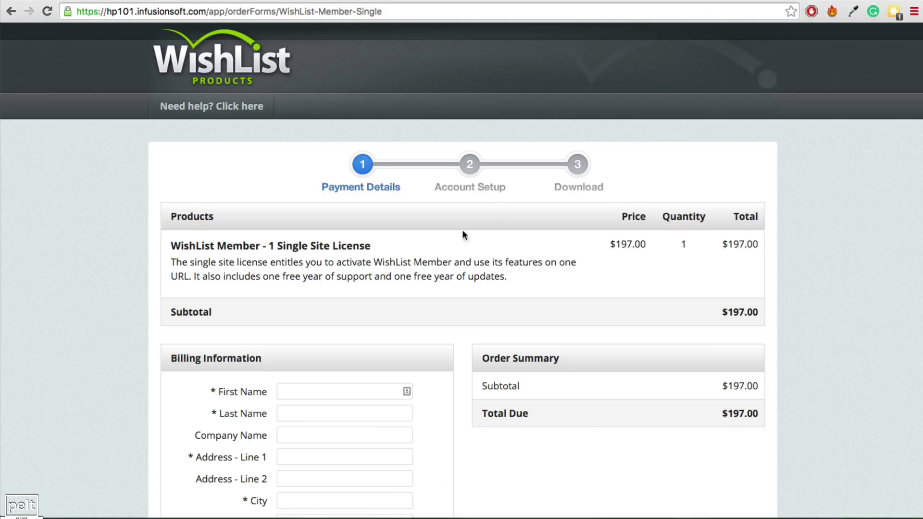
Choose PayPal instead of credit card under Payment Information on the Infusionsoft order form
scroll(394, 310, "down", 5)
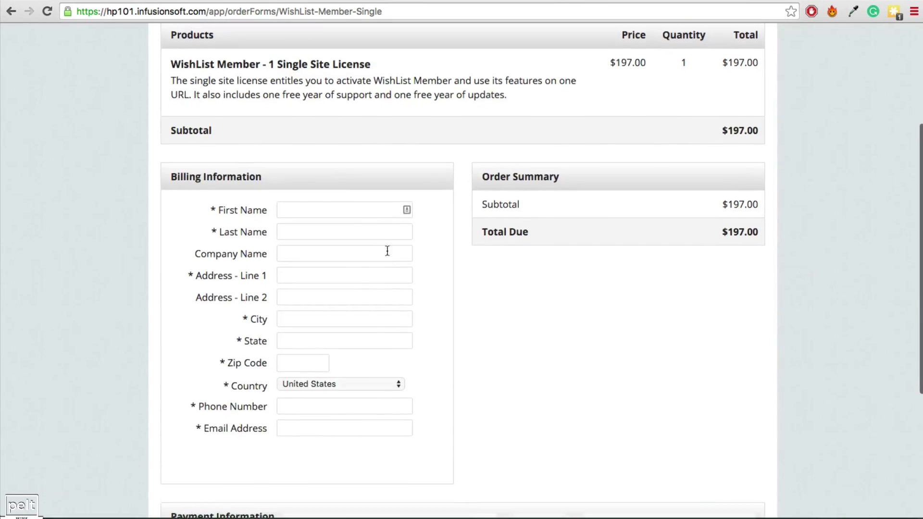
scroll(387, 259, "down", 5)
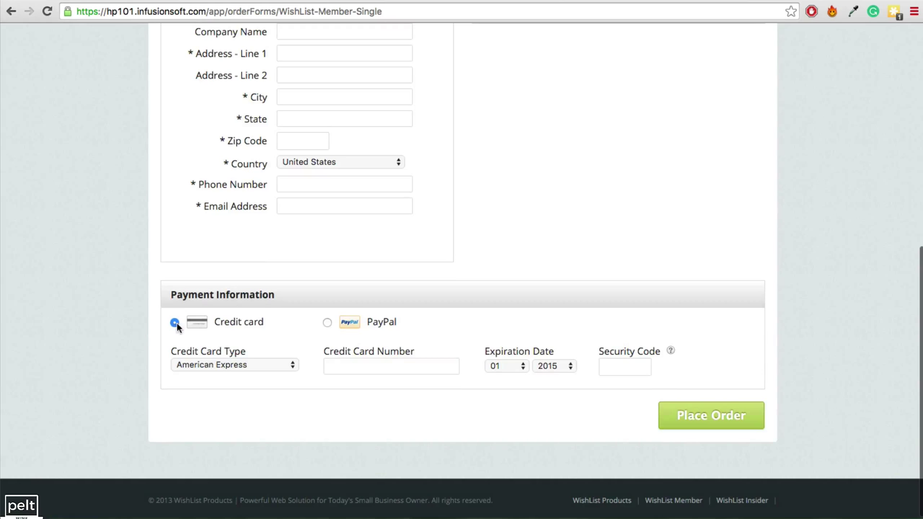
left_click(353, 325)
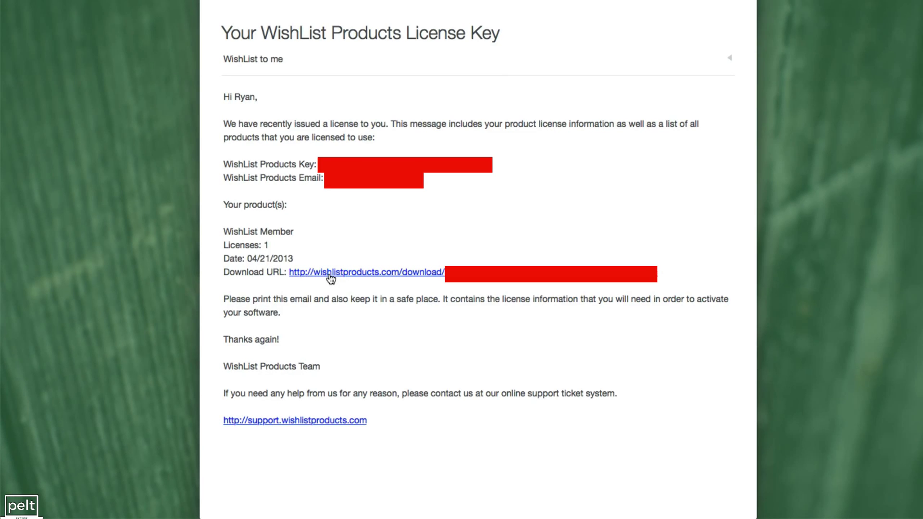
Follow the license email's download URL, then the registration email's Login URL to the Customer Center
left_click(367, 274)
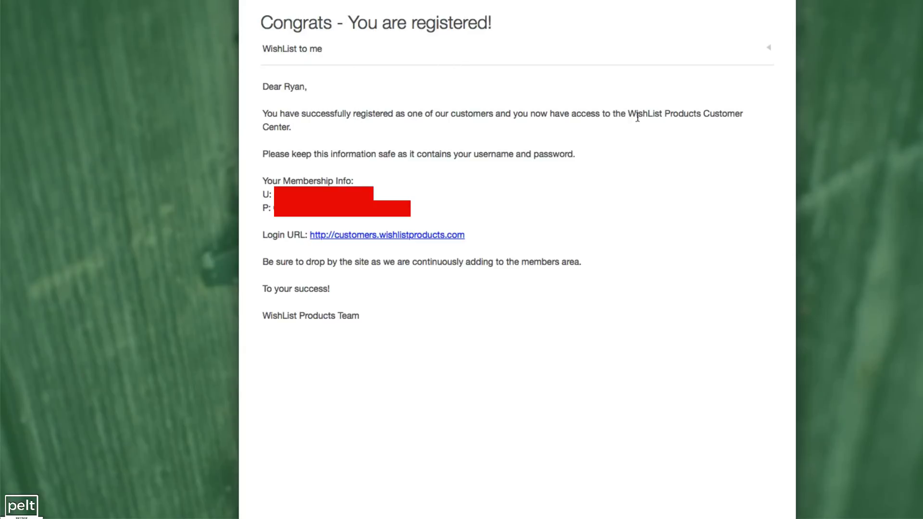
left_click_drag(630, 116, 658, 121)
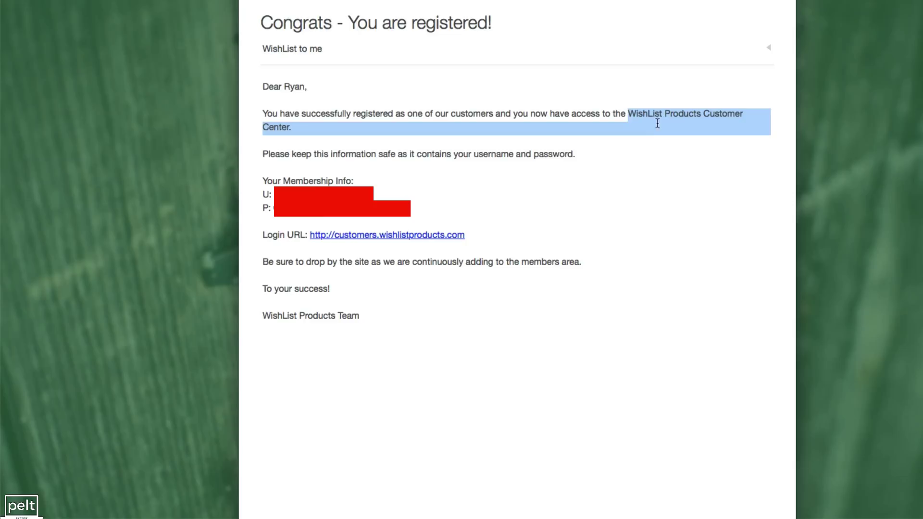
left_click(362, 236)
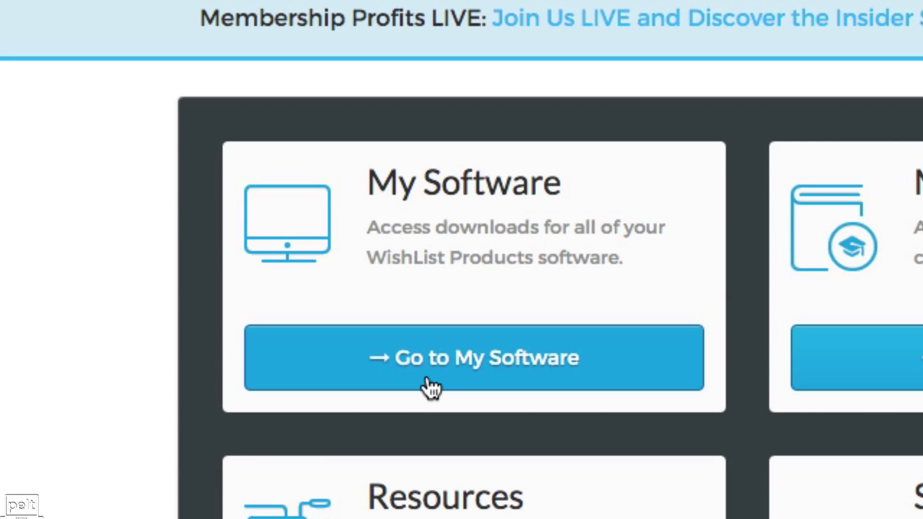
Go to My Software and download the WishList Member plugin zip
left_click(430, 385)
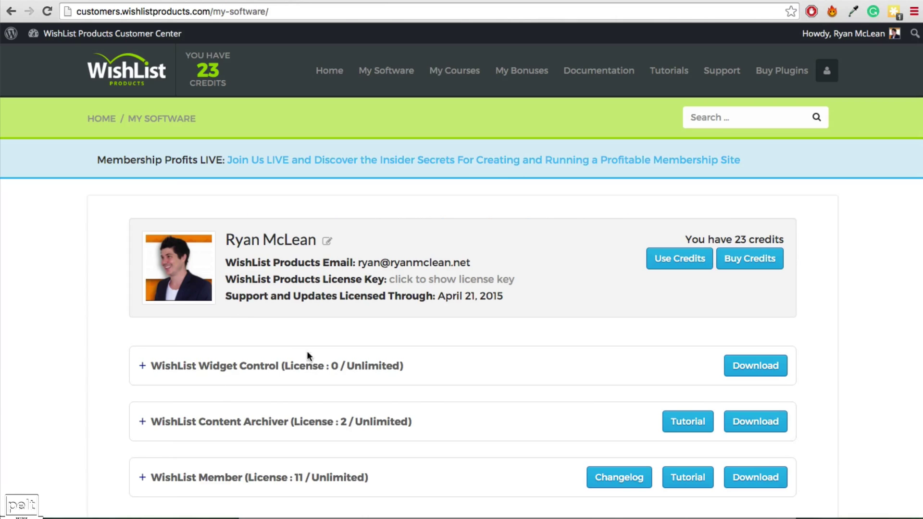
scroll(284, 335, "down", 3)
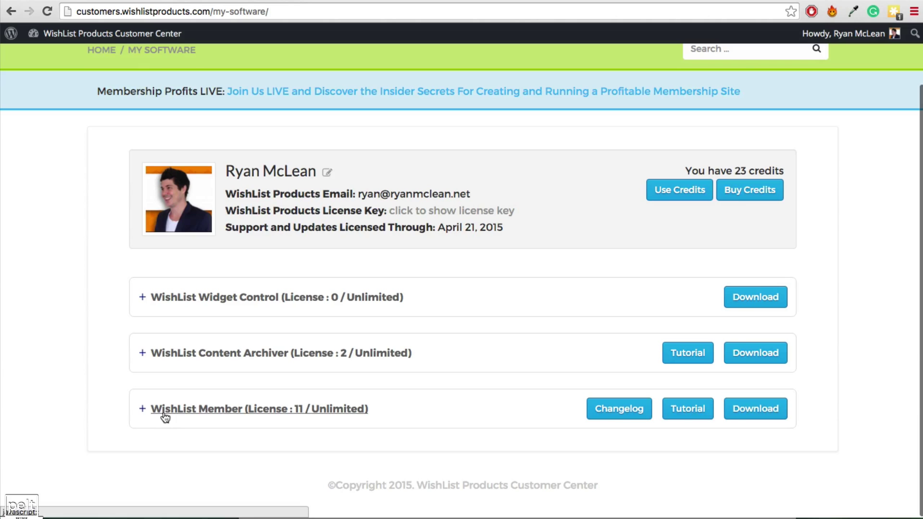
left_click(756, 413)
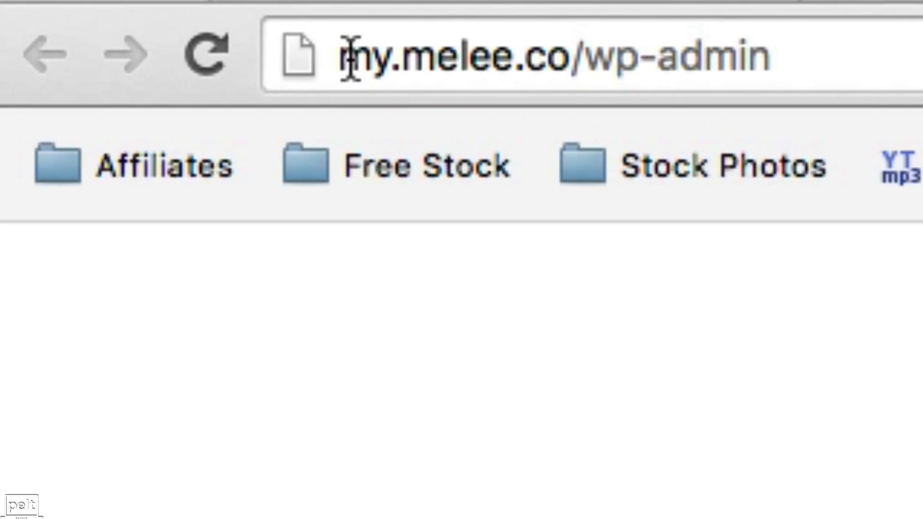
Load my.melee.co/wp-admin in Chrome to reach the Melee Members WordPress Dashboard
left_click_drag(132, 12, 168, 13)
left_click_drag(498, 62, 784, 56)
left_click_drag(344, 60, 775, 65)
left_click(803, 62)
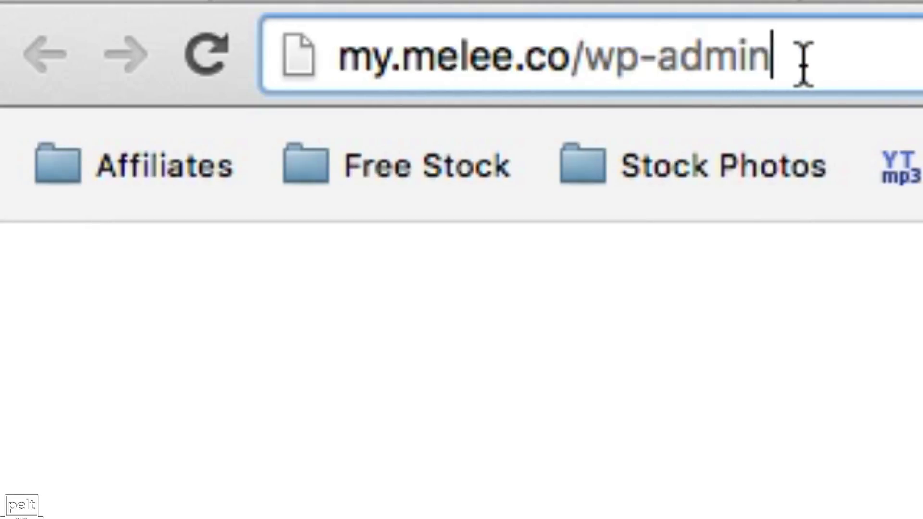
key("Return")
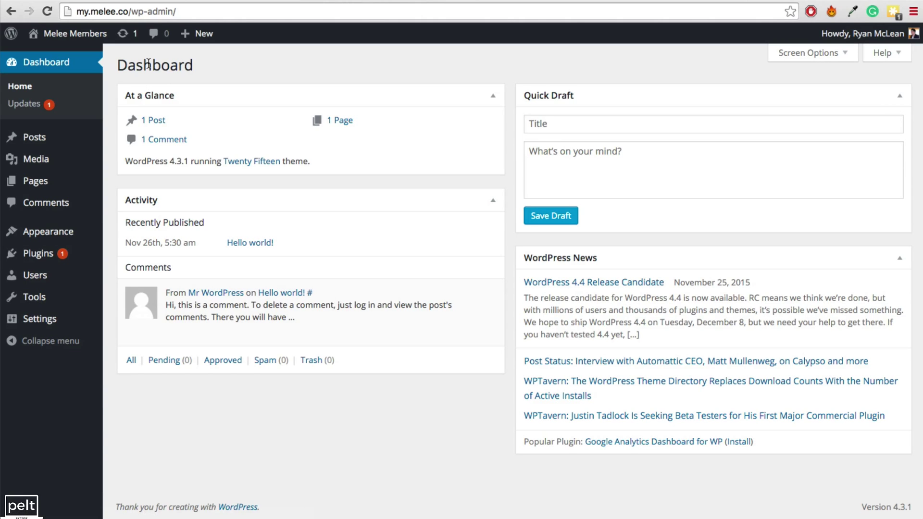
Upload wishlist-member-v2.90.2885.zip via Plugins > Add New, install it and activate WishList Member
mouse_move(35, 257)
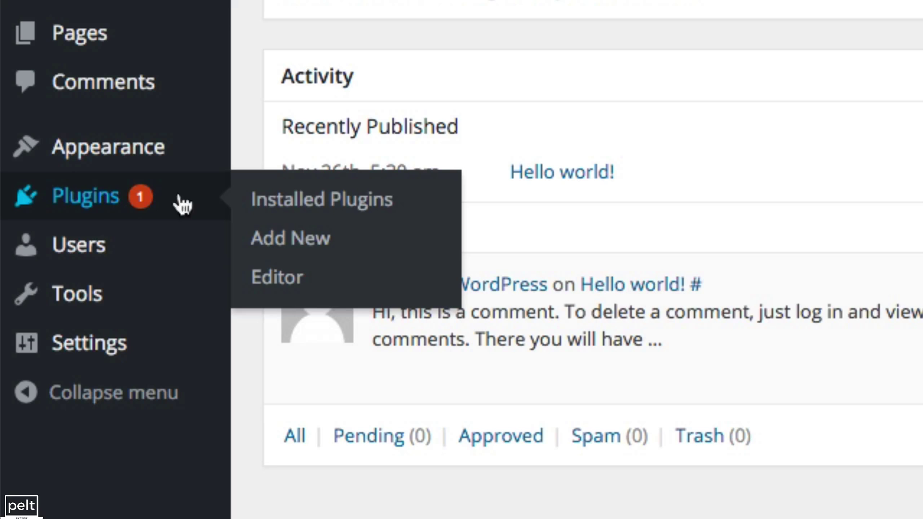
left_click(289, 239)
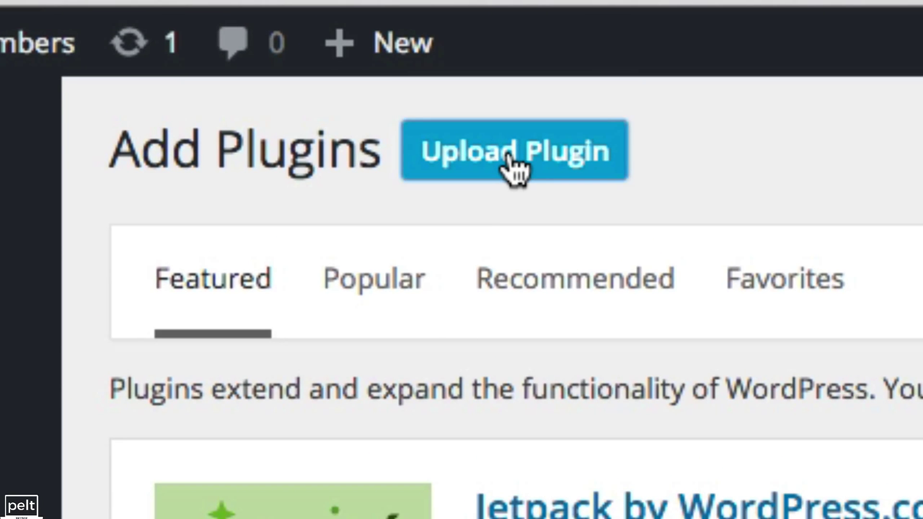
left_click(512, 168)
left_click(427, 177)
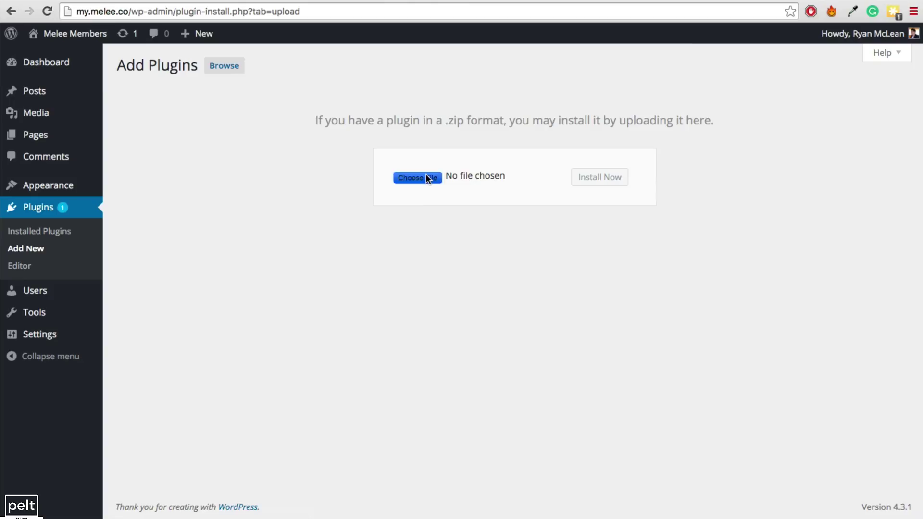
left_click(664, 278)
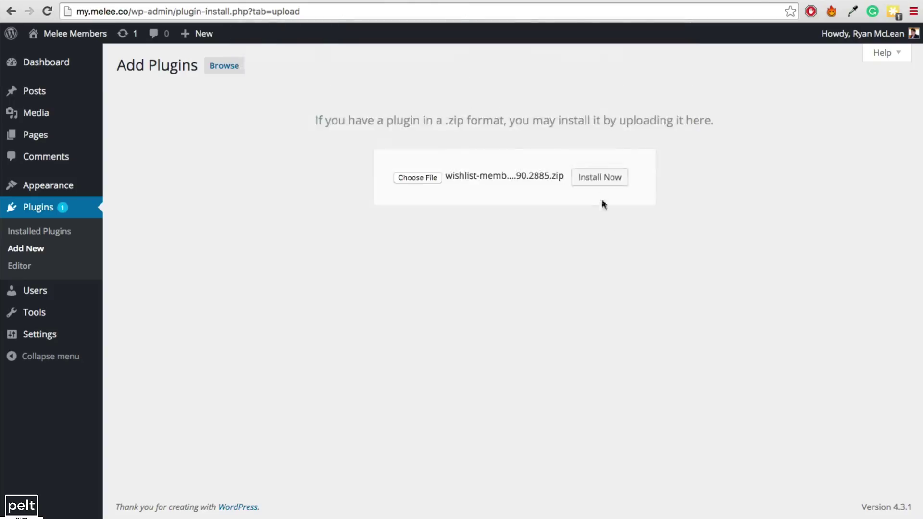
left_click(588, 179)
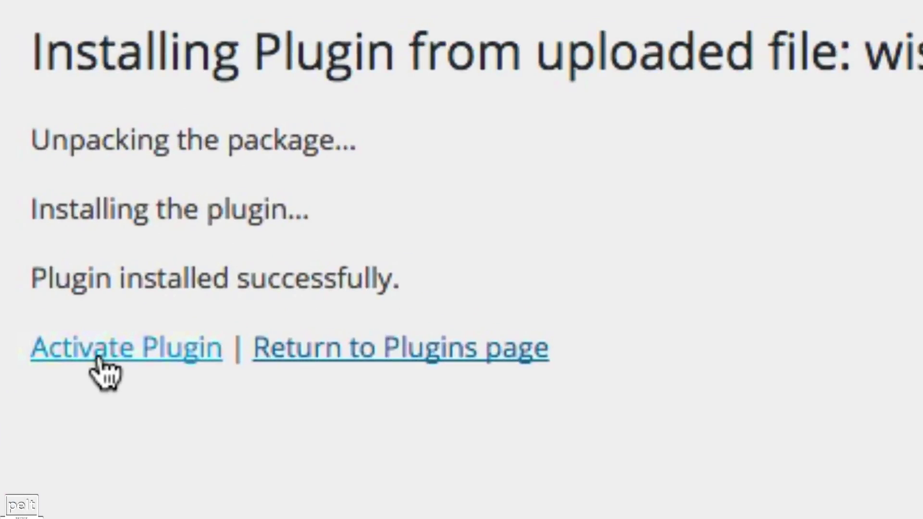
left_click(103, 372)
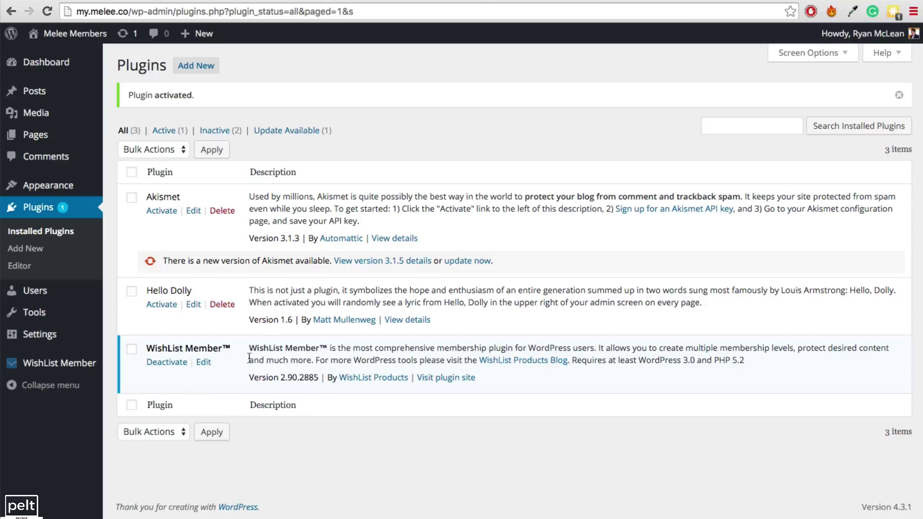
Open WishList Member's Dashboard from the sidebar to reach the License Information page
mouse_move(26, 371)
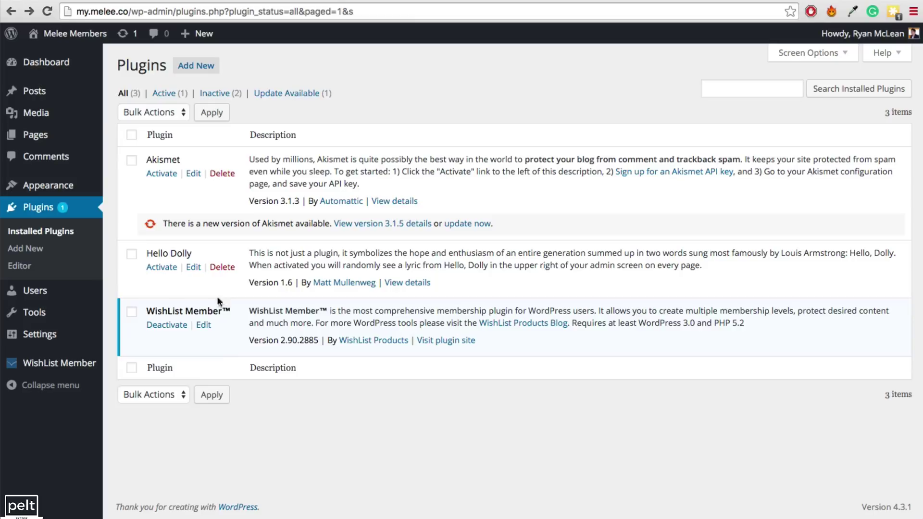
mouse_move(48, 370)
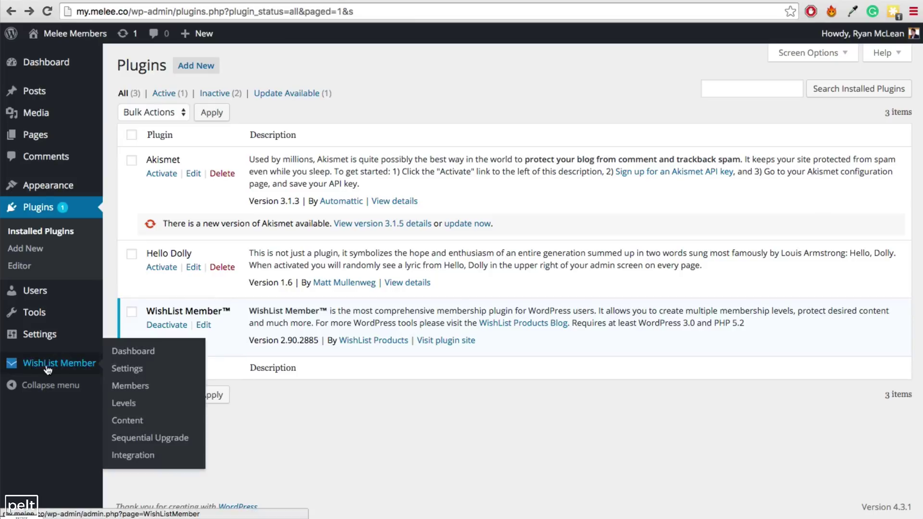
left_click(136, 354)
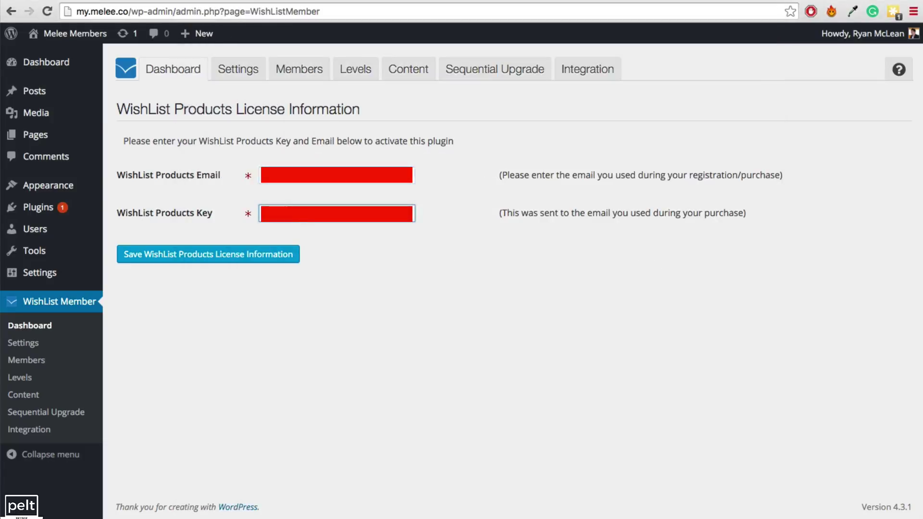
Save the WishList Products license information, then go to the Levels tab
left_click(201, 260)
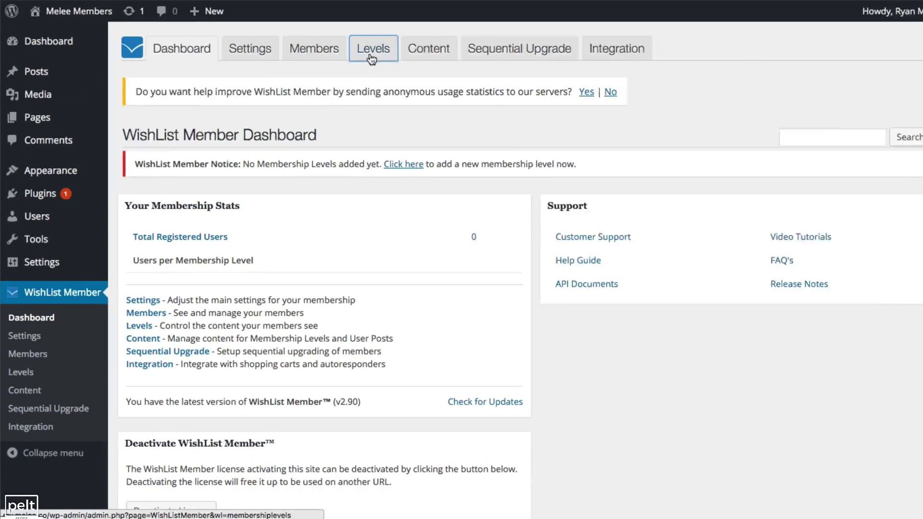
left_click(354, 79)
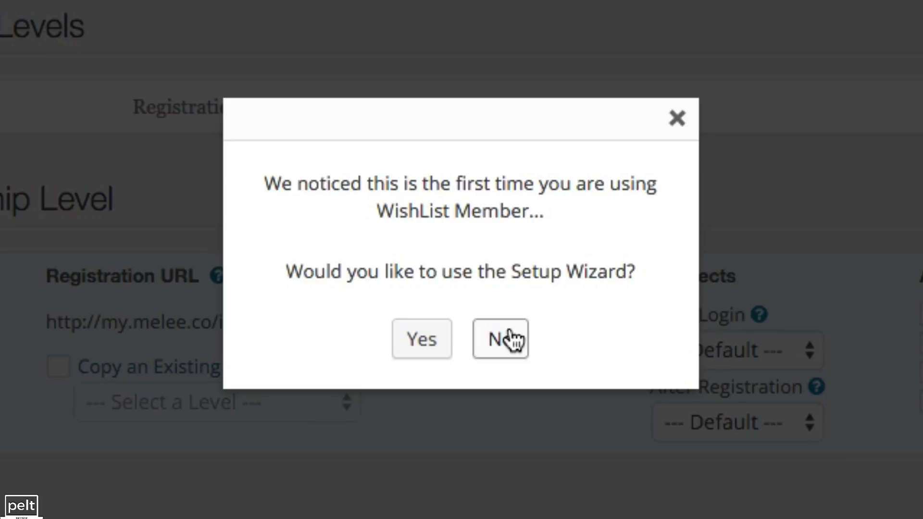
Decline the Setup Wizard and add level 'Members' with slug 'members' and no expiration date
left_click(511, 333)
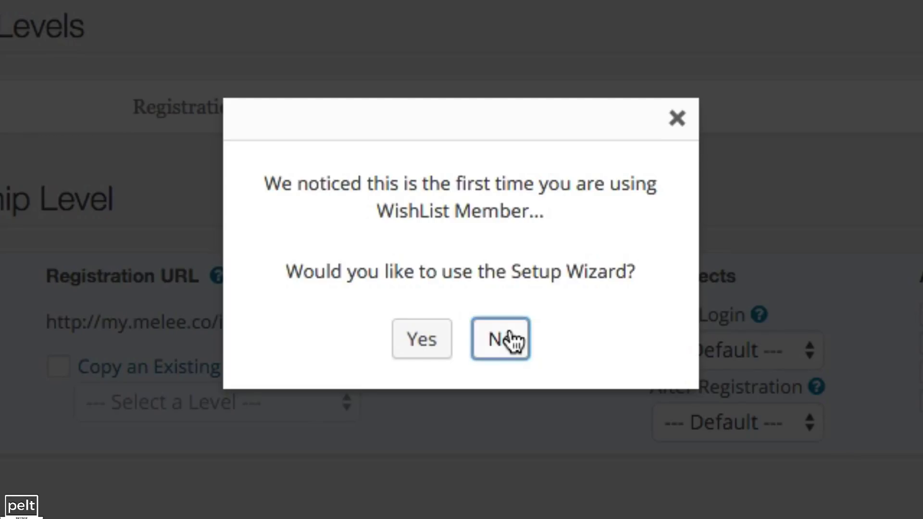
left_click(501, 339)
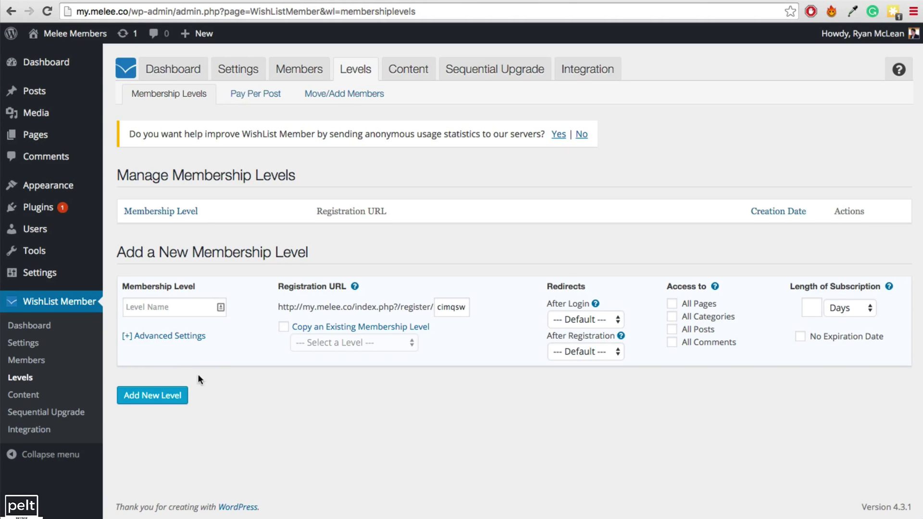
left_click(172, 305)
type("Members")
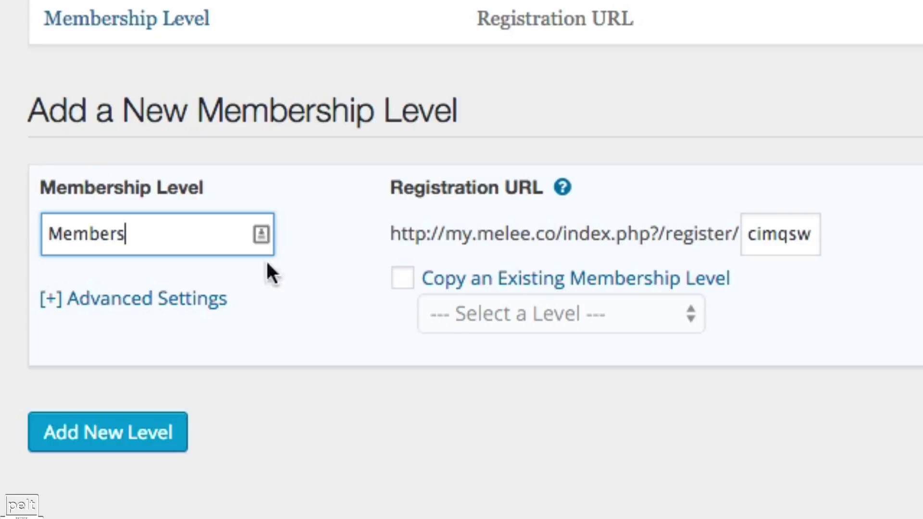
left_click_drag(136, 233, 46, 232)
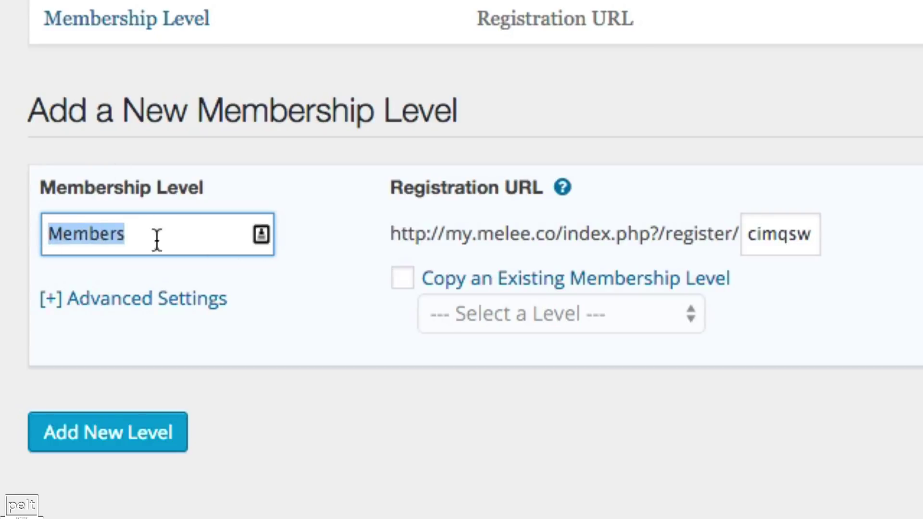
double_click(778, 236)
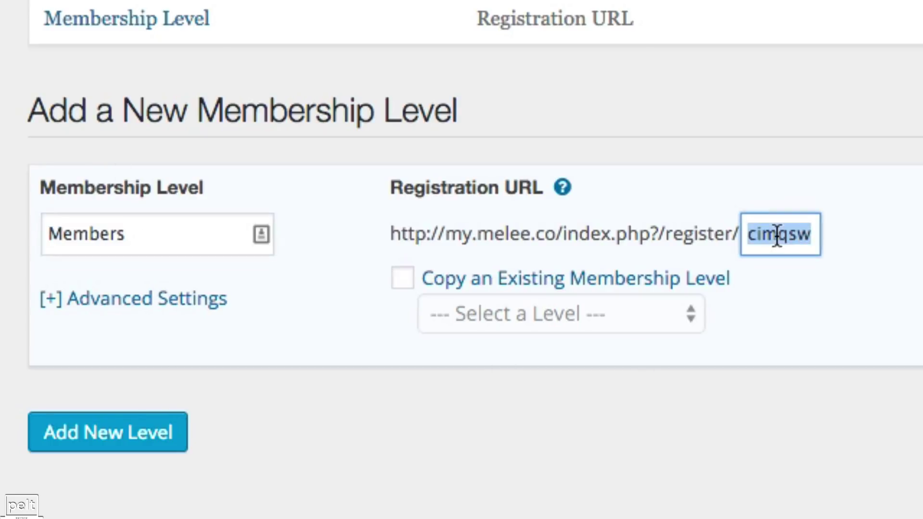
type("members")
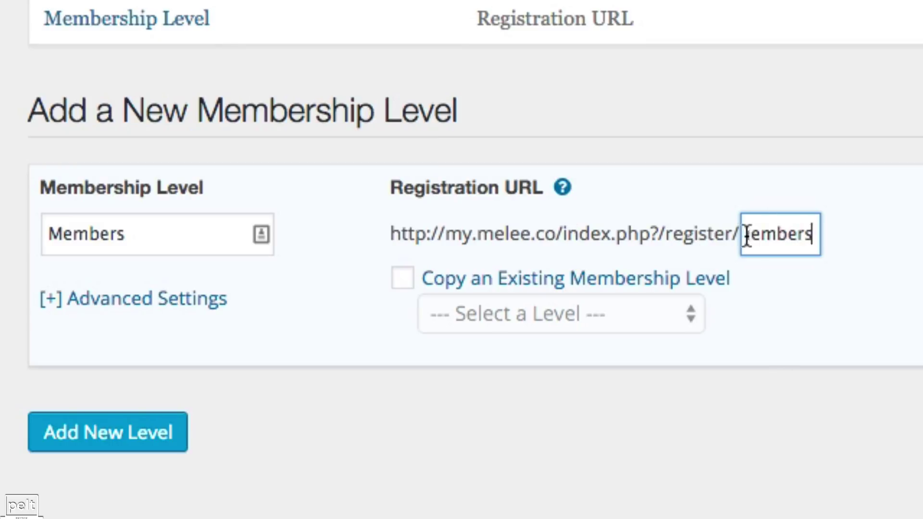
left_click_drag(750, 232, 803, 239)
left_click(807, 235)
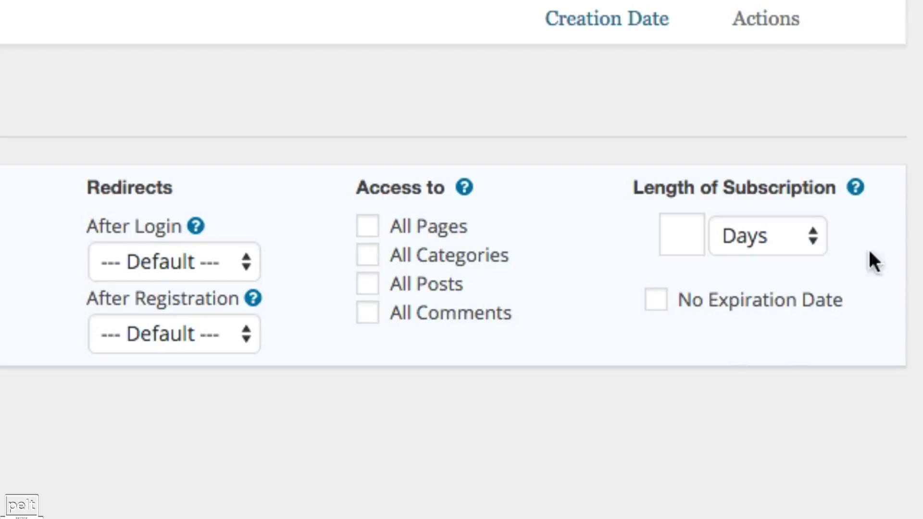
left_click(658, 303)
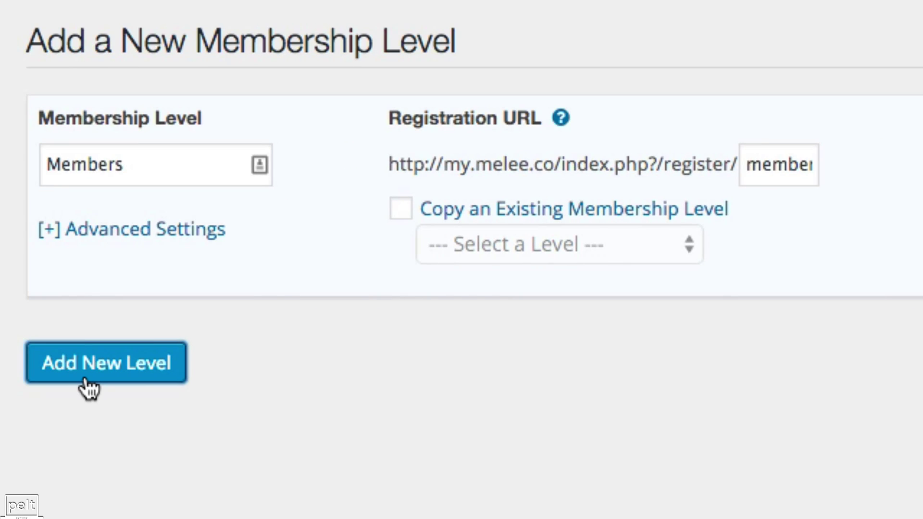
left_click(86, 383)
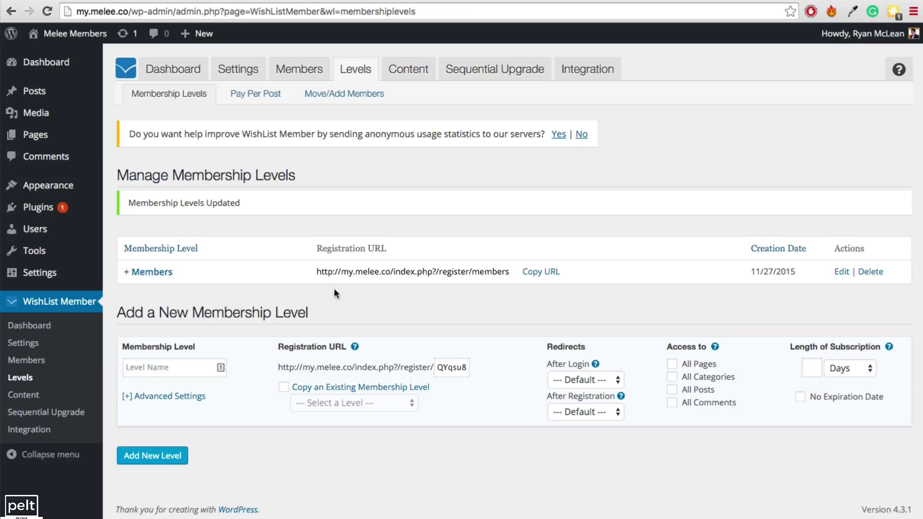
Add a never-expiring 'Gold' membership level with registration slug 'gold'
left_click(539, 273)
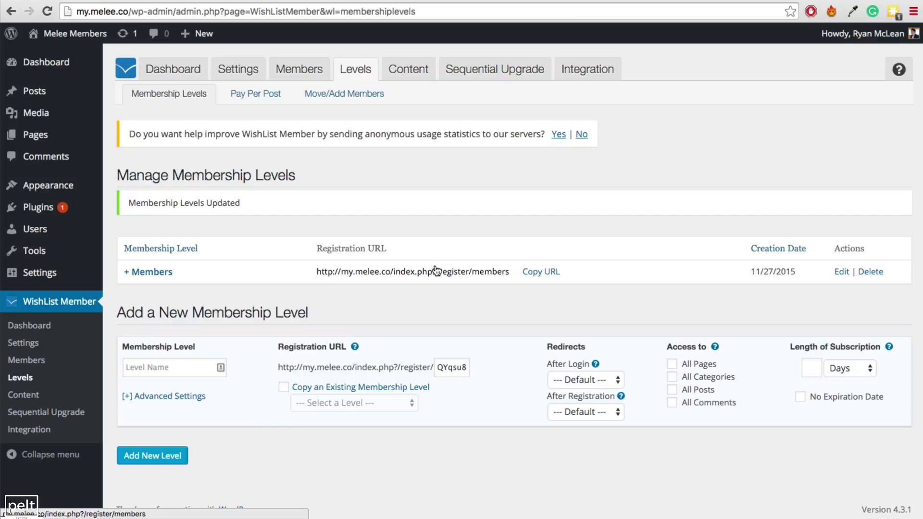
left_click(168, 369)
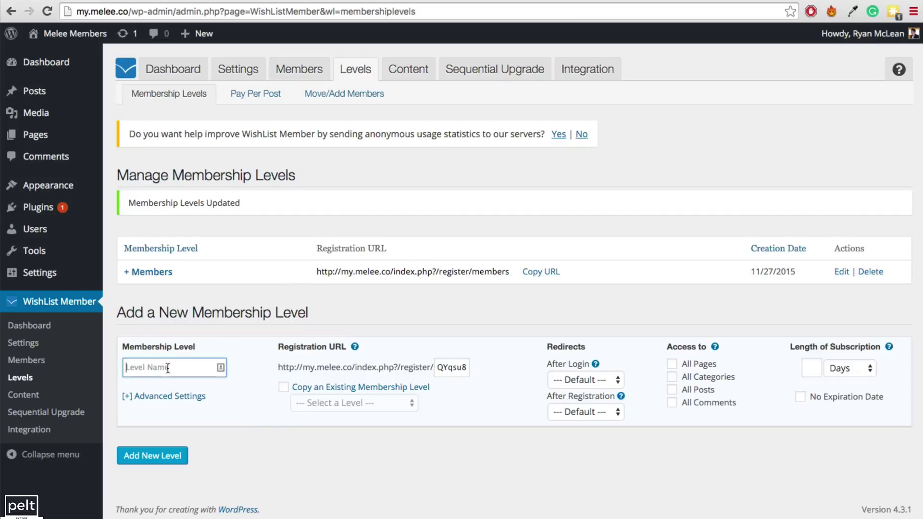
type("Gold")
double_click(453, 373)
type("gold")
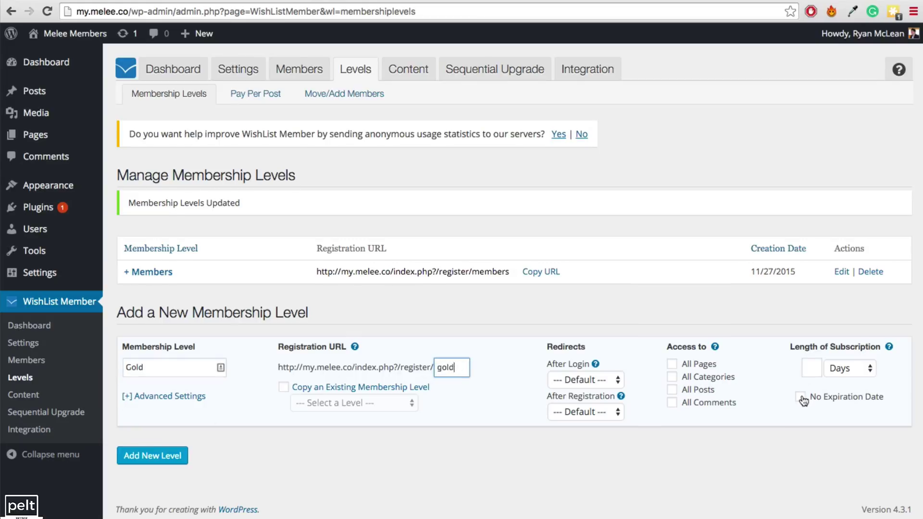
left_click(801, 398)
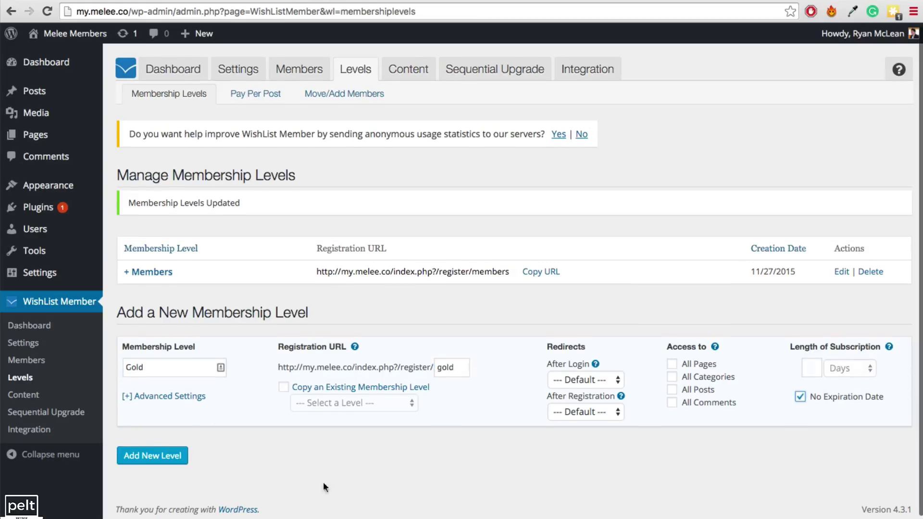
left_click(153, 460)
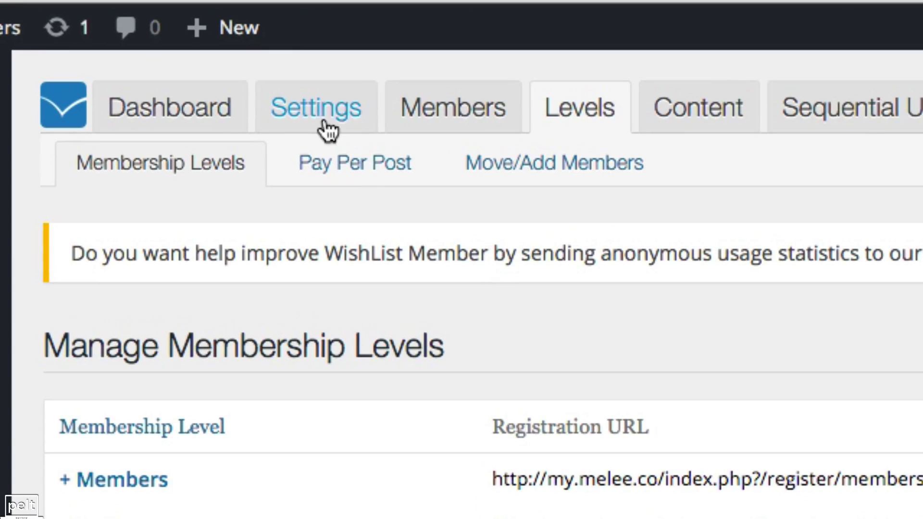
Set the Protection Defaults Hide/Show option to Yes, save, and go to Email Settings
left_click(256, 82)
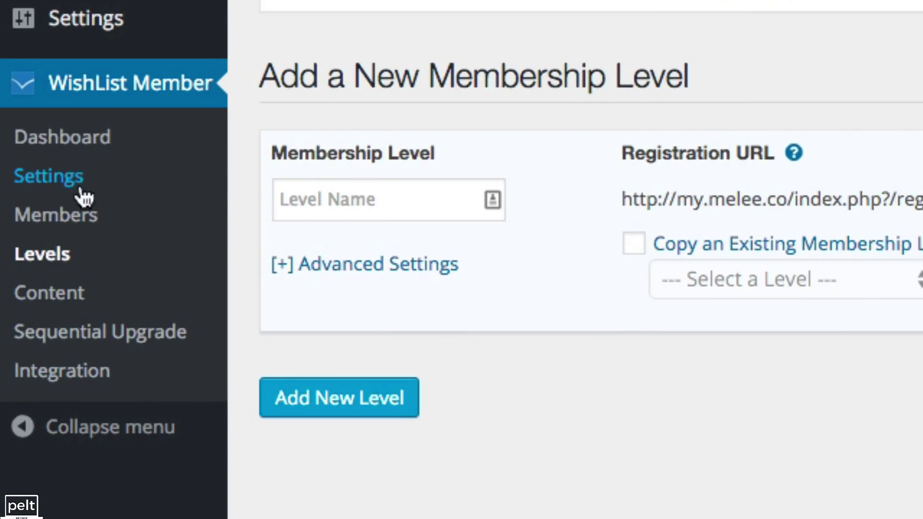
left_click(46, 262)
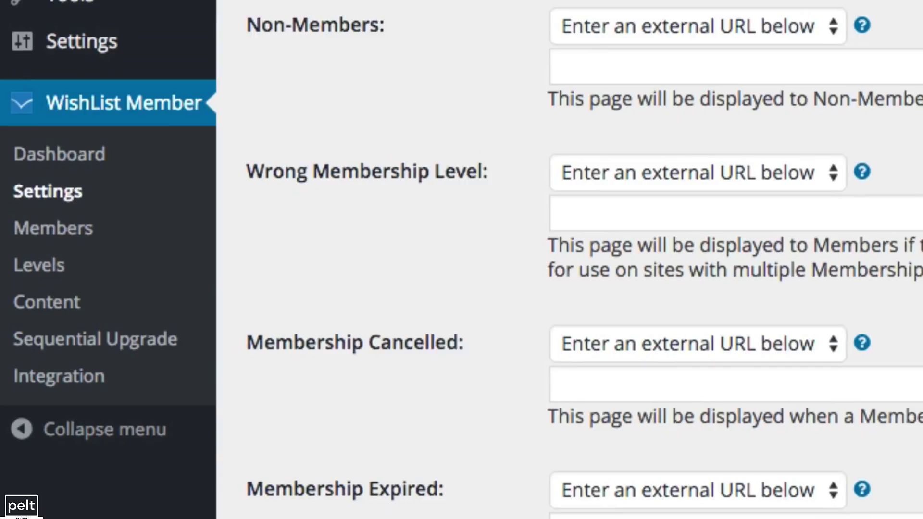
left_click(239, 121)
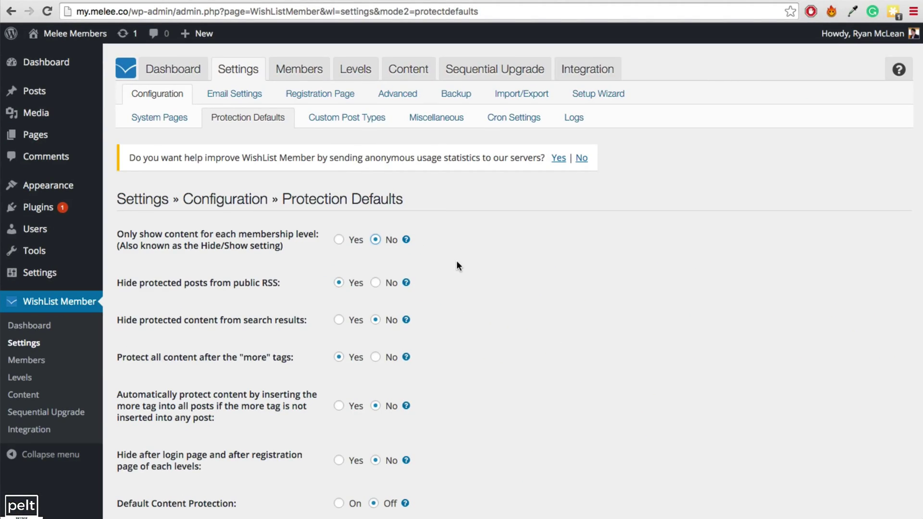
left_click_drag(120, 234, 285, 232)
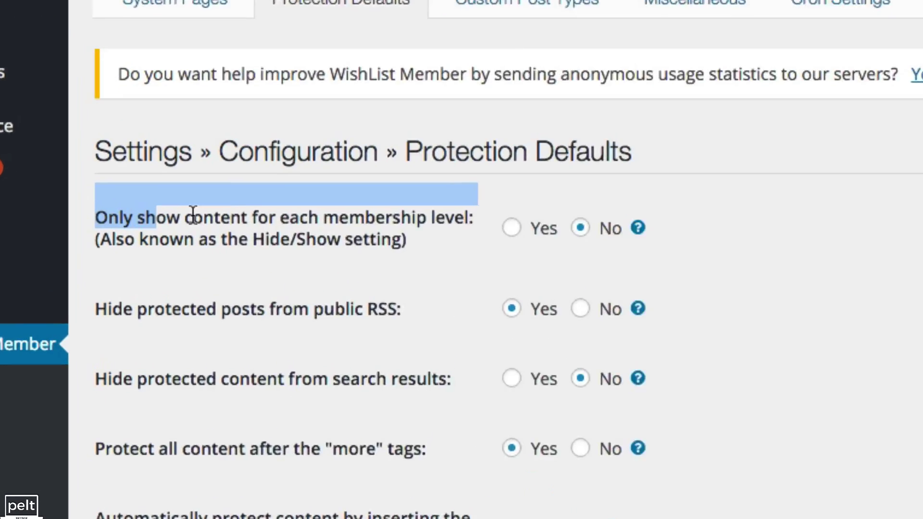
left_click_drag(463, 206, 542, 200)
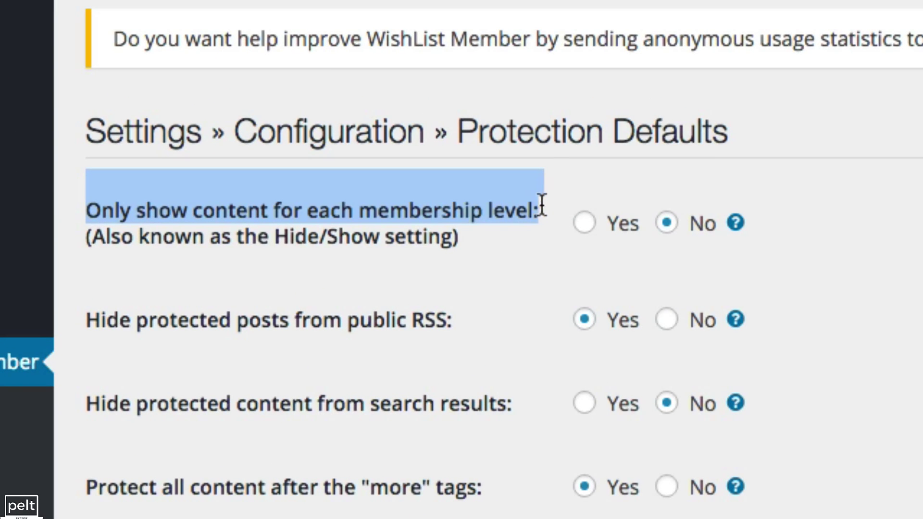
left_click(584, 223)
left_click(458, 238)
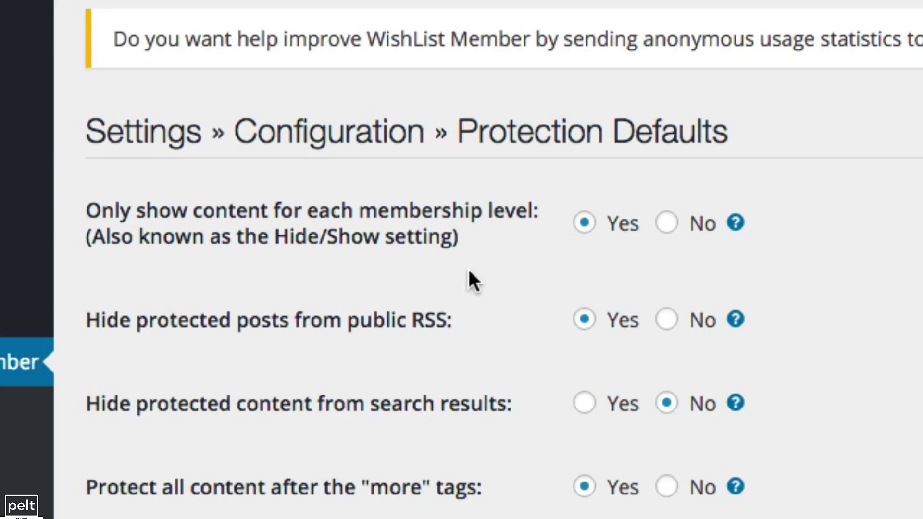
scroll(83, 262, "down", 5)
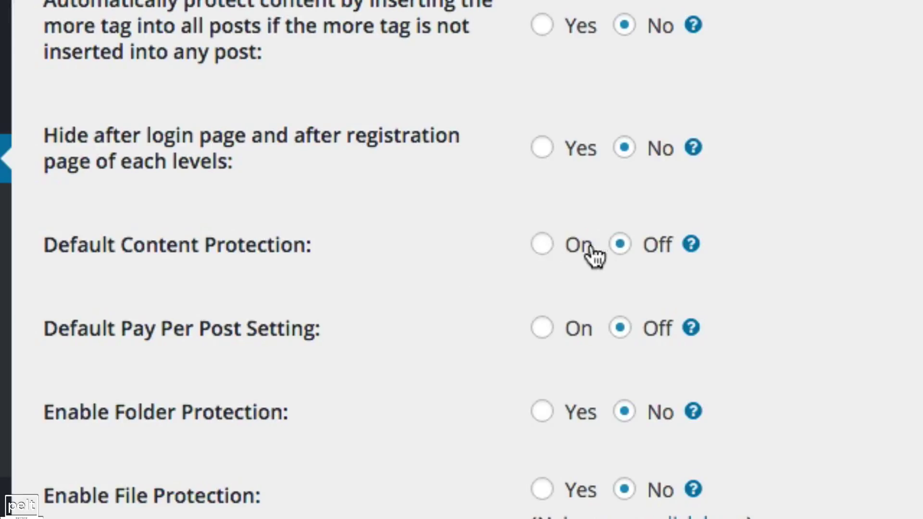
mouse_move(683, 262)
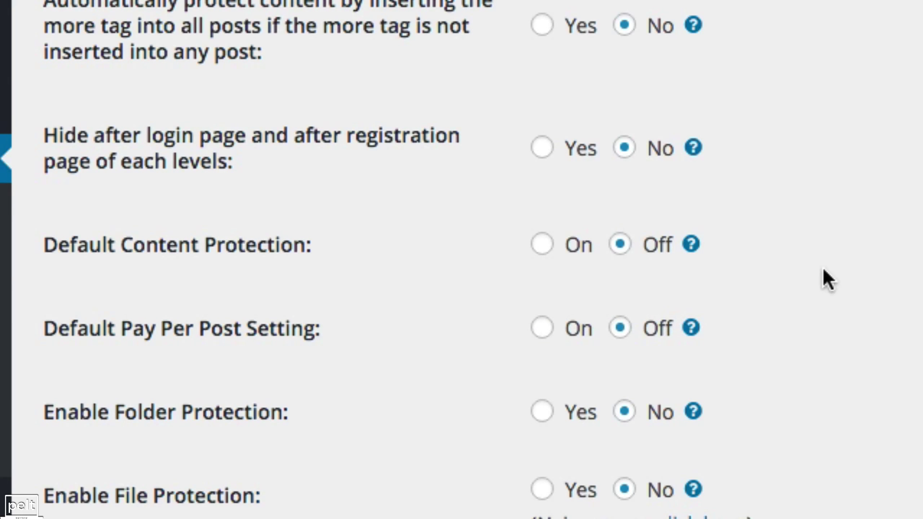
scroll(822, 266, "down", 5)
left_click(128, 470)
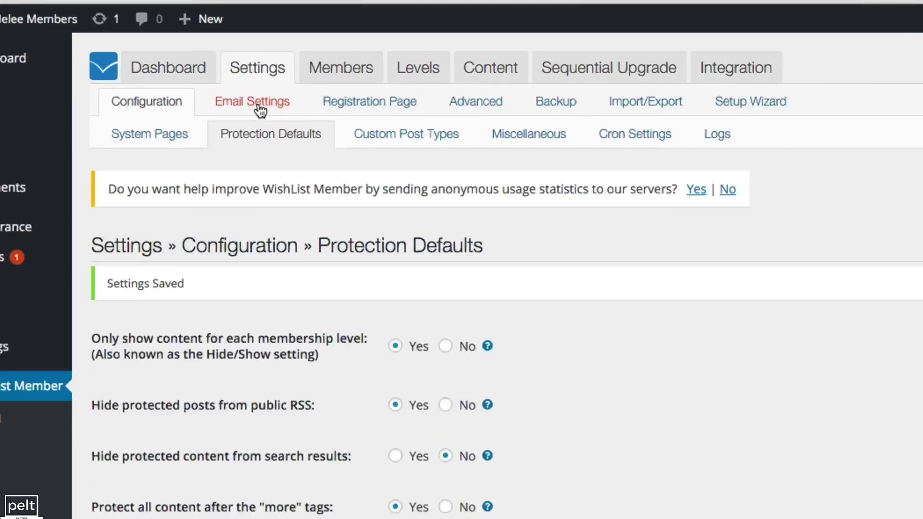
left_click(237, 94)
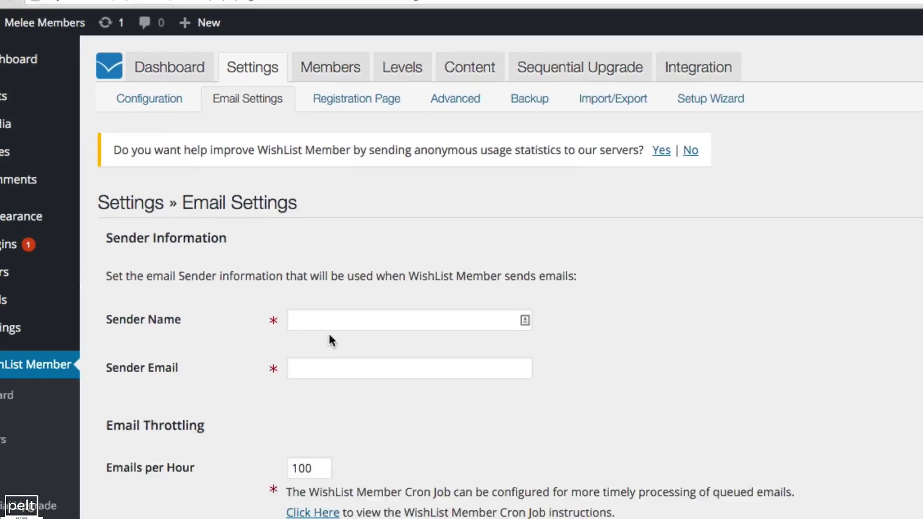
Fill in the Sender Name field with the site owner's name from the browser's autofill
left_click(297, 265)
type("R")
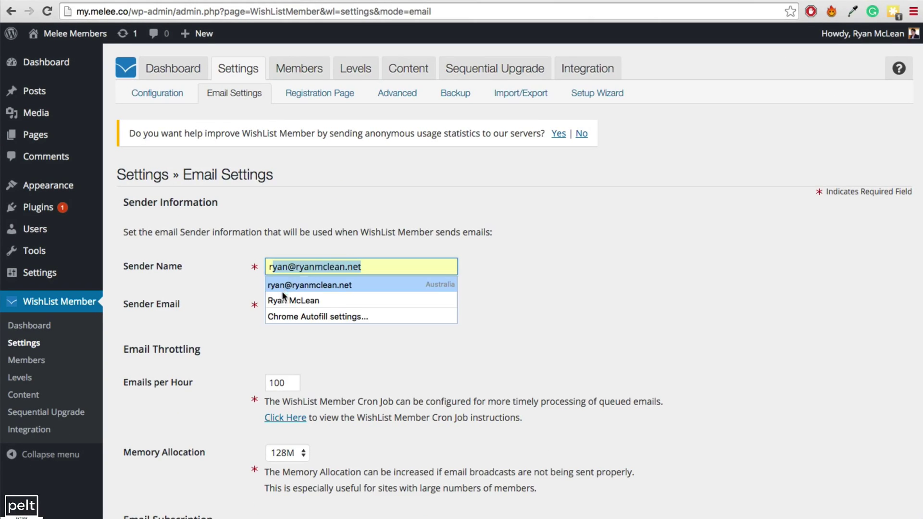
left_click(293, 301)
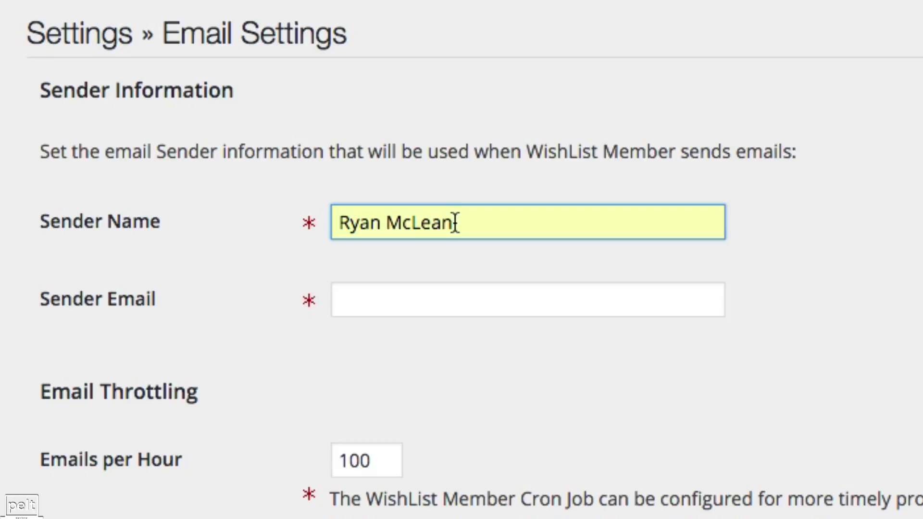
Enter the owner's email address as the Sender Email, then scroll down to Email Templates
left_click(367, 295)
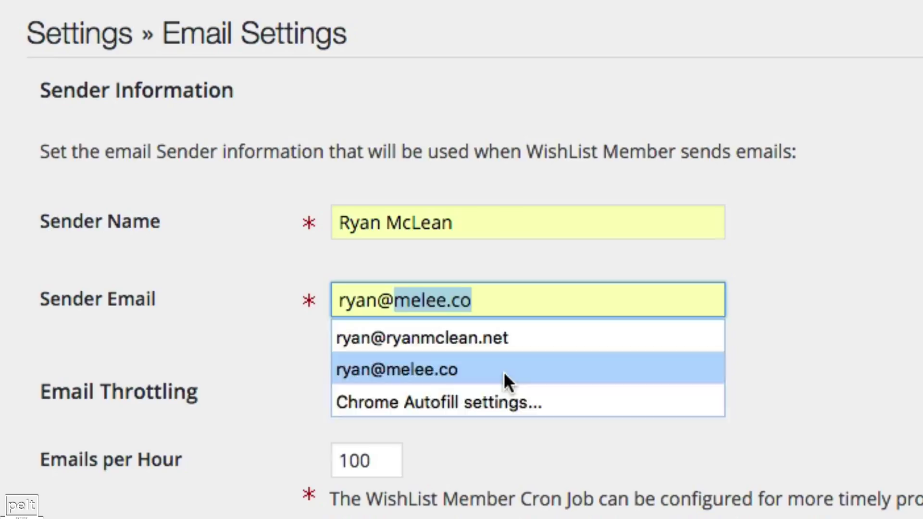
left_click(503, 371)
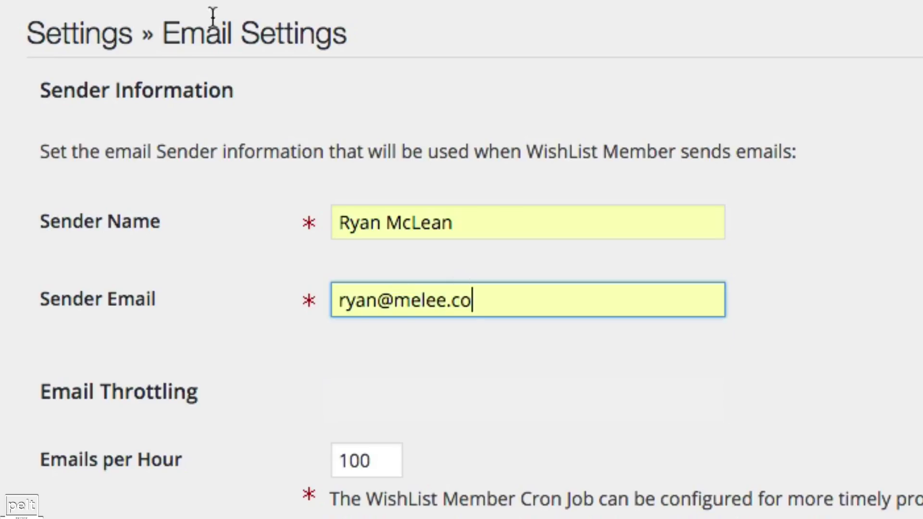
left_click_drag(395, 300, 491, 304)
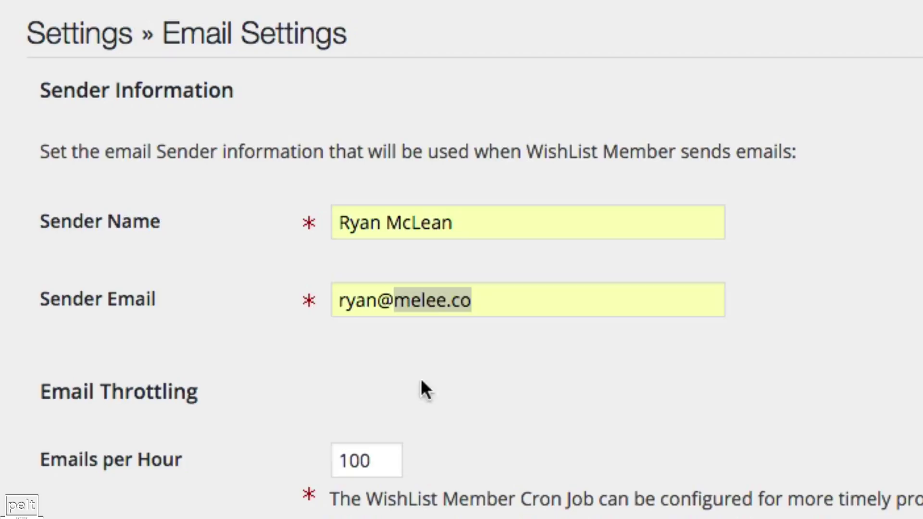
left_click_drag(485, 303, 326, 302)
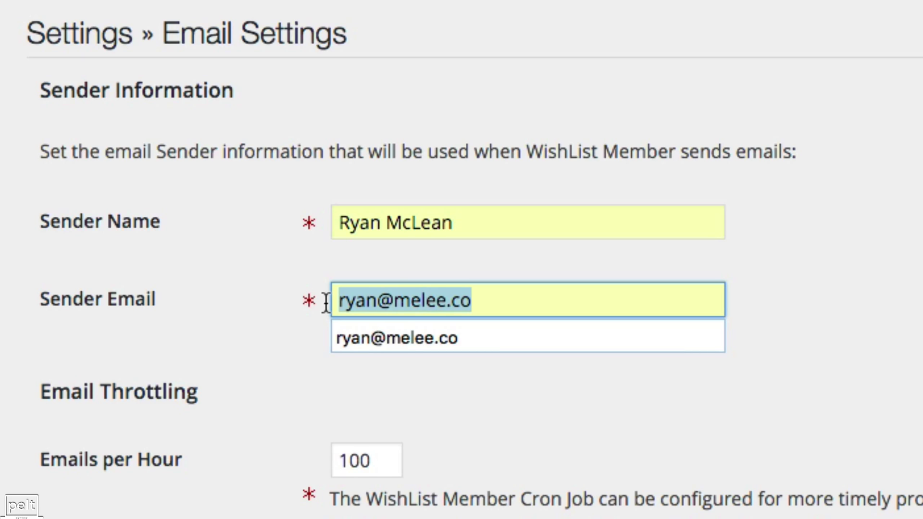
left_click(261, 392)
scroll(287, 458, "down", 10)
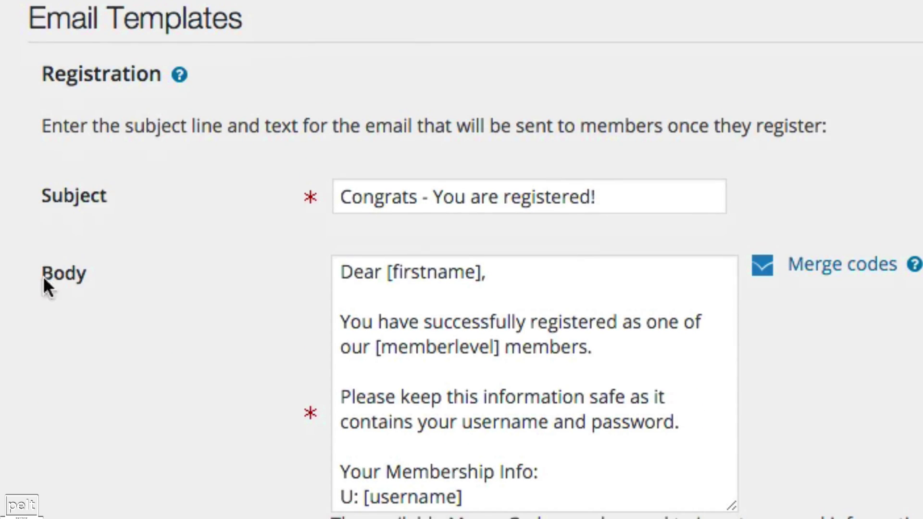
Review the Registration email template, highlighting its login URL line and login-safety paragraph
left_click_drag(43, 76, 165, 73)
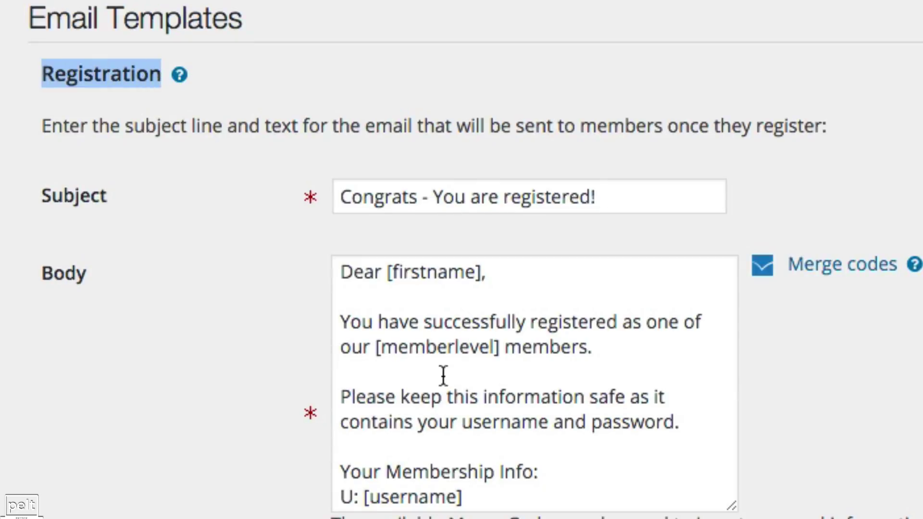
scroll(443, 376, "down", 3)
left_click_drag(480, 412, 345, 377)
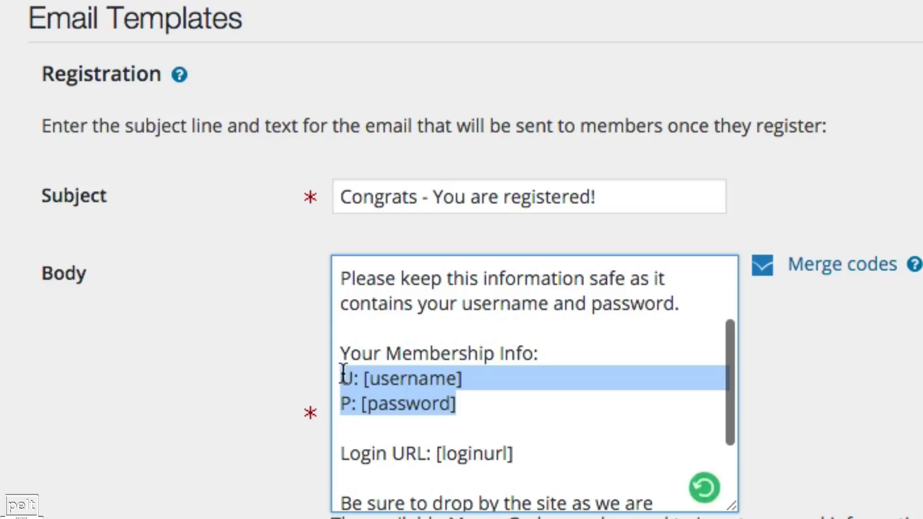
left_click_drag(526, 460, 341, 456)
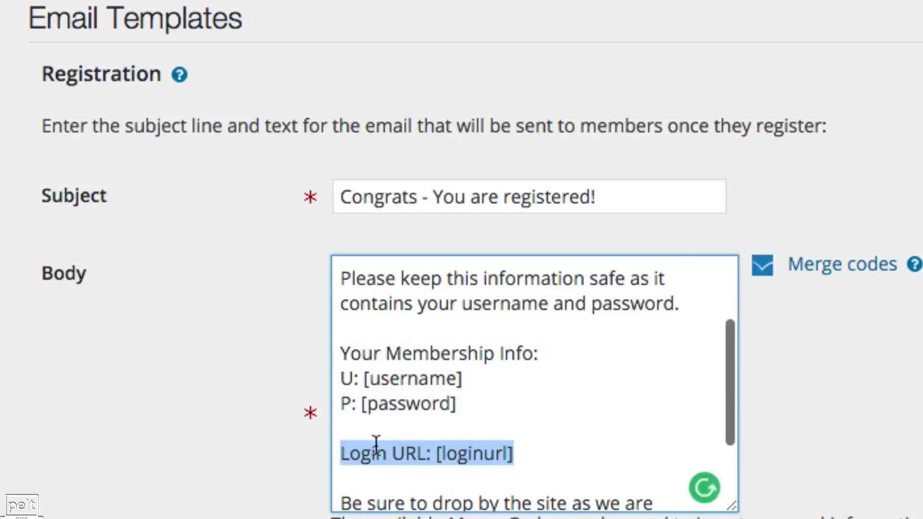
scroll(423, 377, "up", 5)
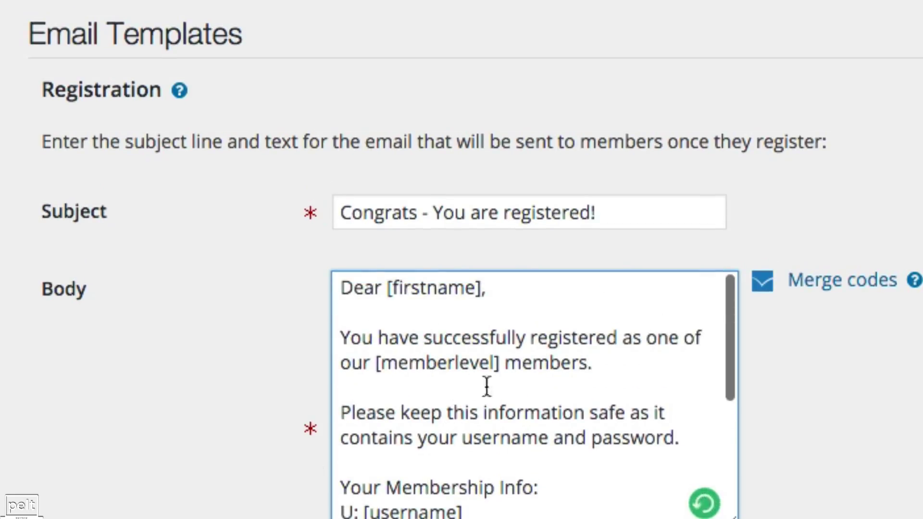
left_click_drag(683, 436, 365, 373)
scroll(430, 392, "down", 4)
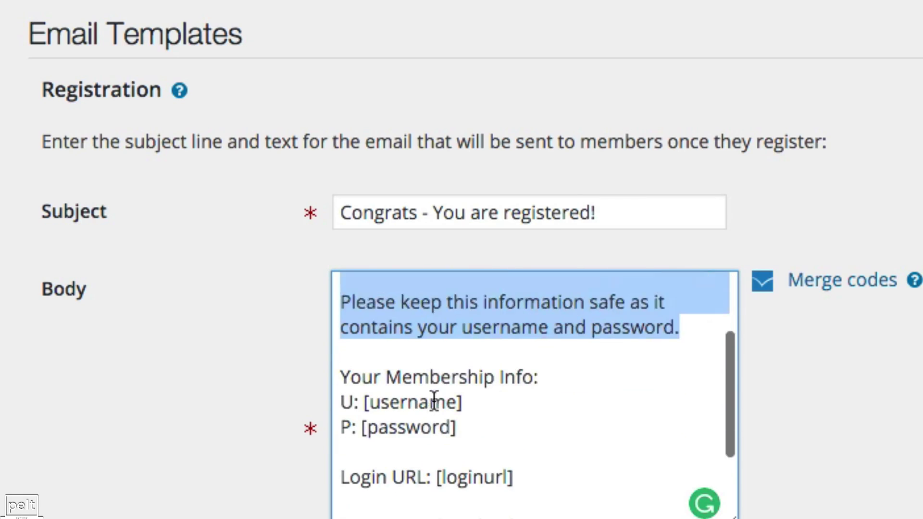
scroll(428, 441, "down", 6)
scroll(426, 451, "down", 10)
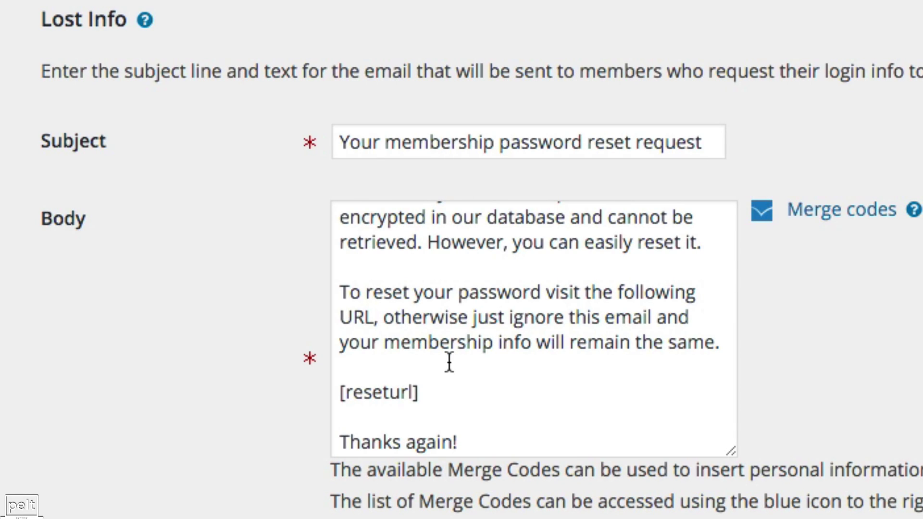
scroll(449, 362, "up", 6)
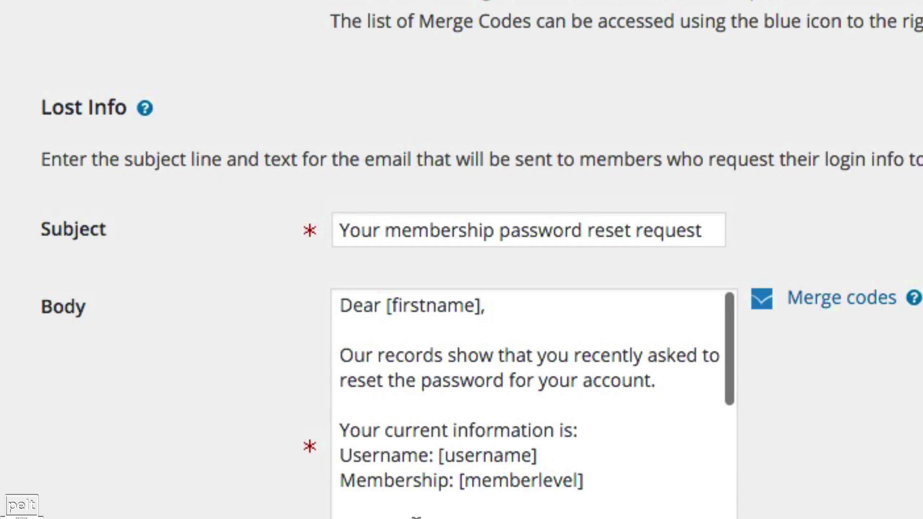
Review the remaining templates, including the Confirmation email's [confirmurl] code, and save the email settings
scroll(154, 501, "down", 10)
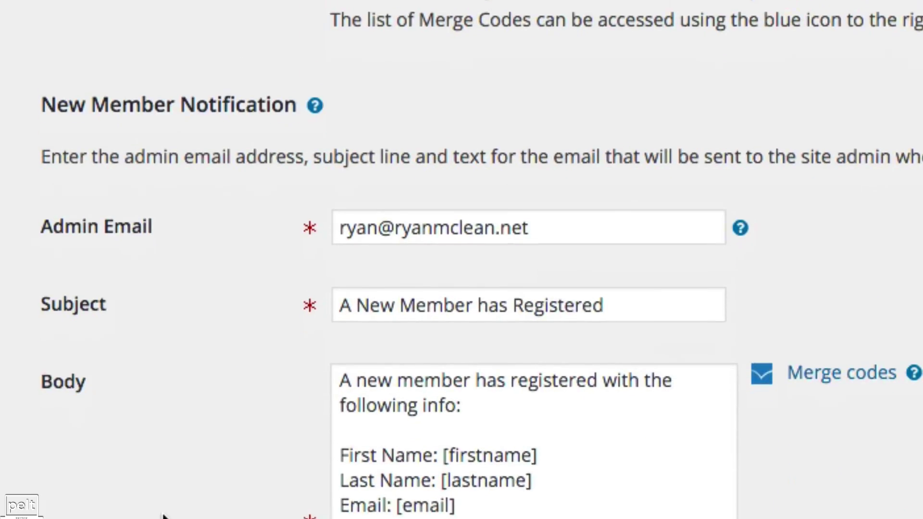
scroll(480, 284, "down", 2)
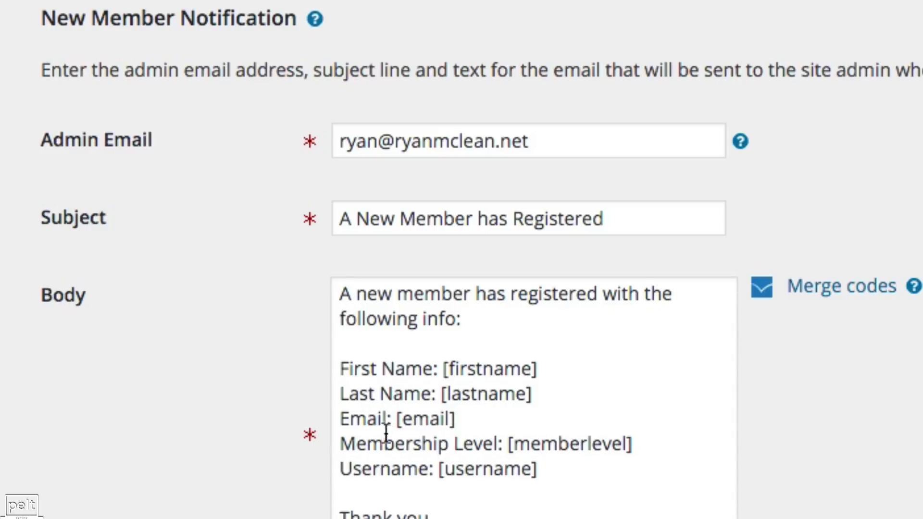
scroll(247, 374, "down", 10)
scroll(193, 380, "down", 3)
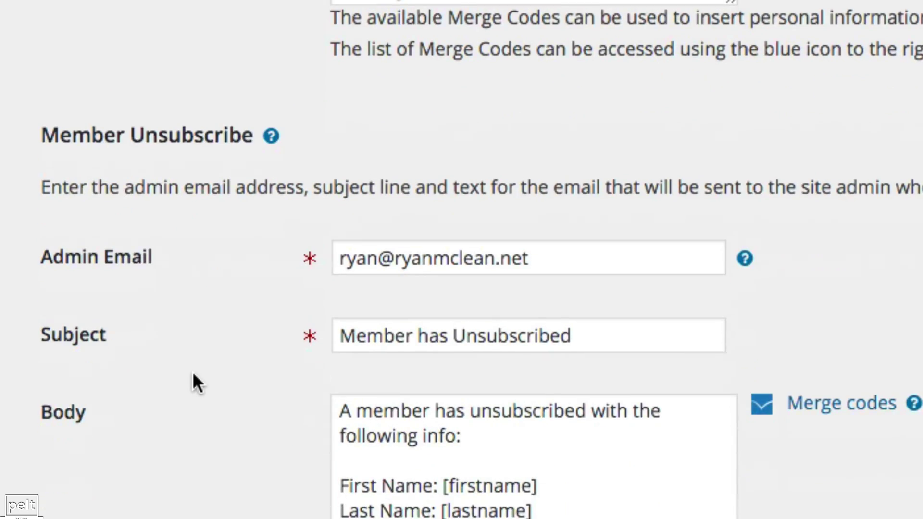
scroll(109, 281, "down", 15)
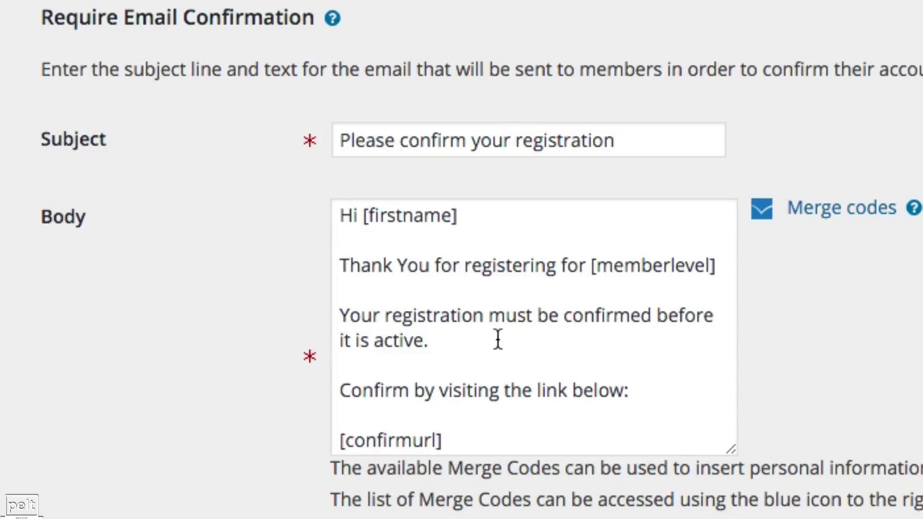
left_click_drag(470, 344, 354, 306)
left_click(417, 318)
scroll(411, 384, "down", 3)
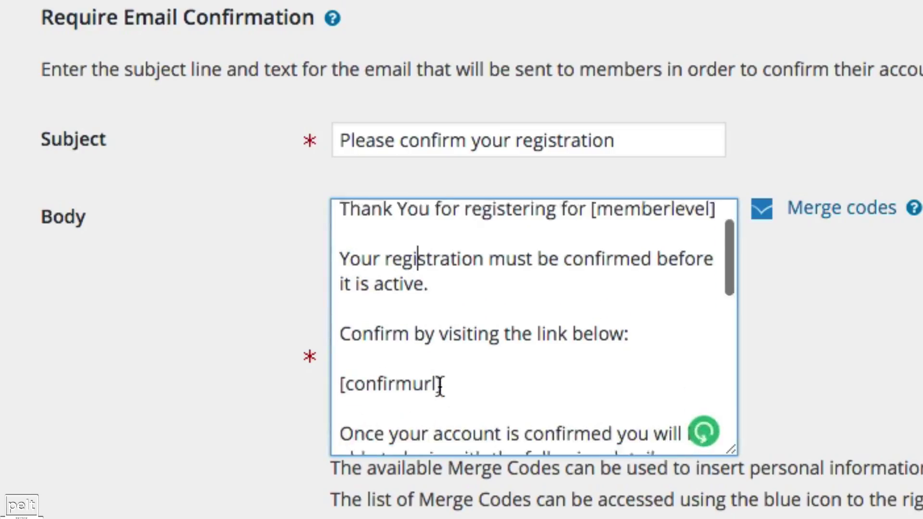
left_click(436, 376)
left_click_drag(436, 376, 311, 363)
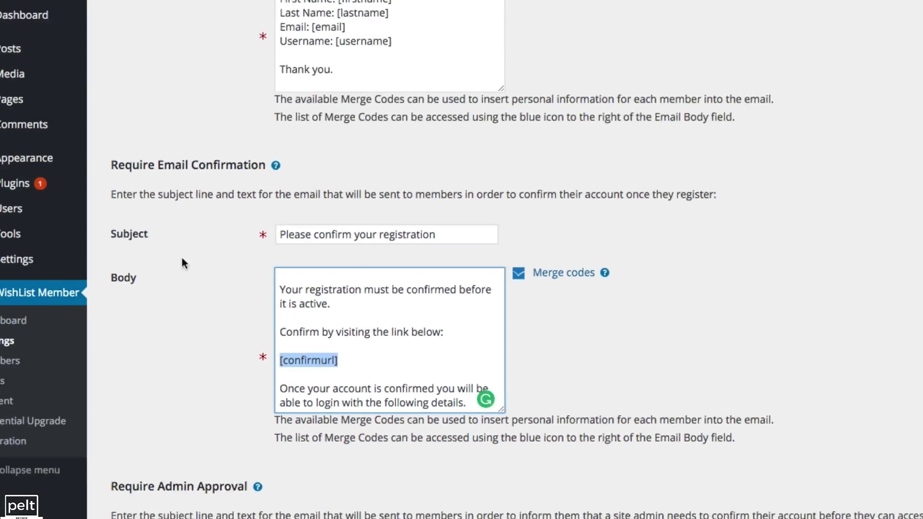
scroll(189, 282, "down", 13)
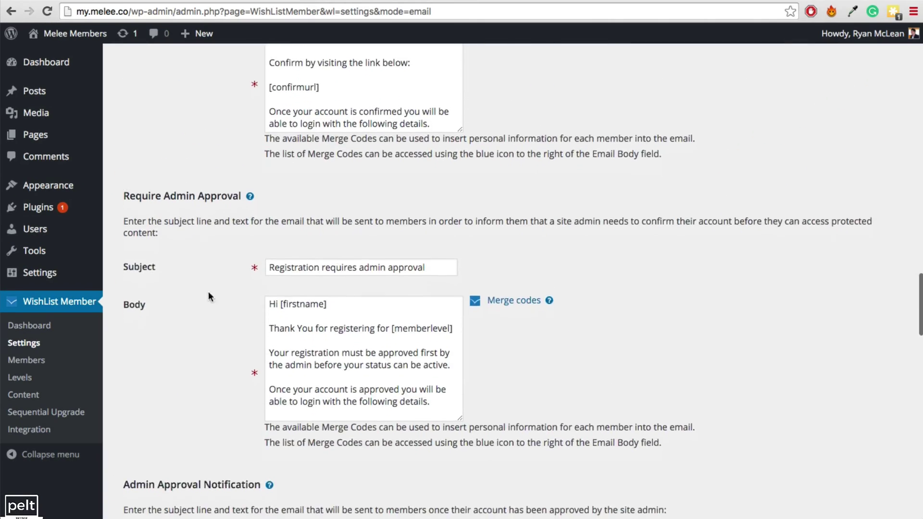
scroll(190, 282, "down", 15)
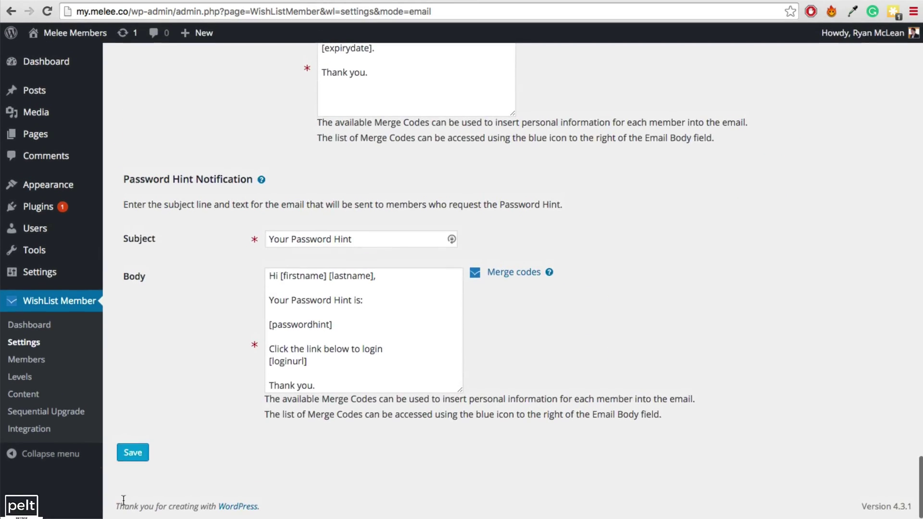
left_click(129, 453)
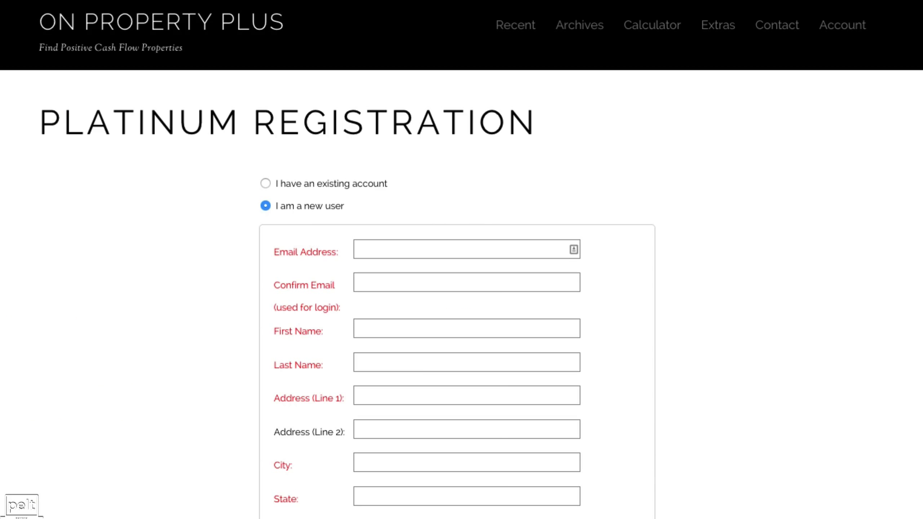
Scroll through the On Property Plus Platinum Registration form and open the How Many Properties dropdown, leaving it at 0
scroll(497, 205, "down", 3)
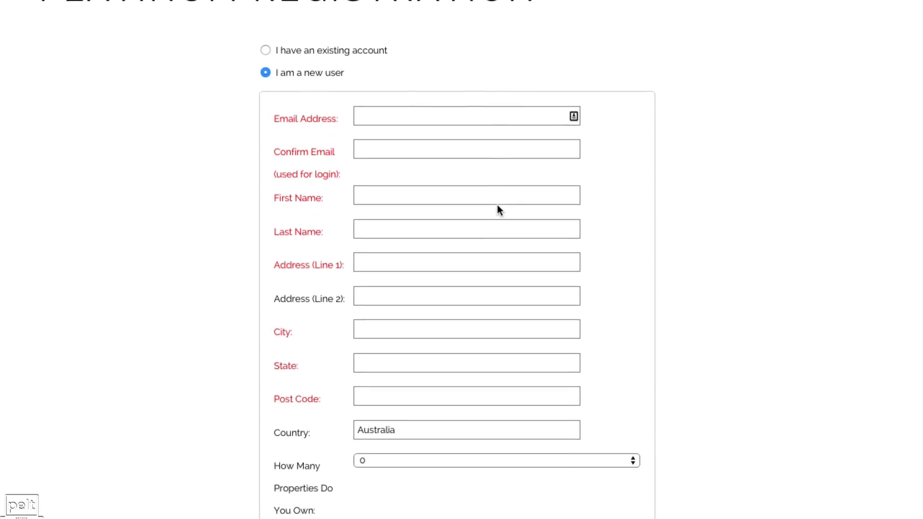
scroll(497, 206, "up", 2)
scroll(497, 206, "down", 3)
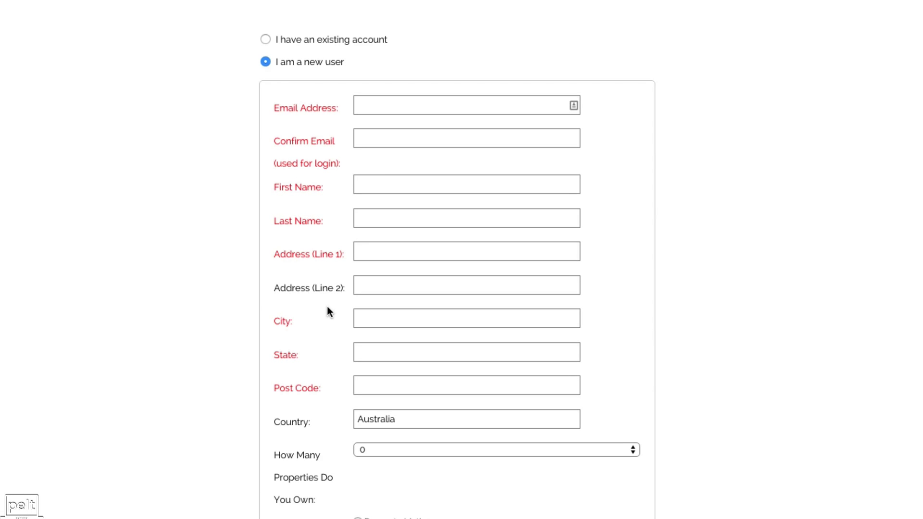
scroll(328, 307, "down", 6)
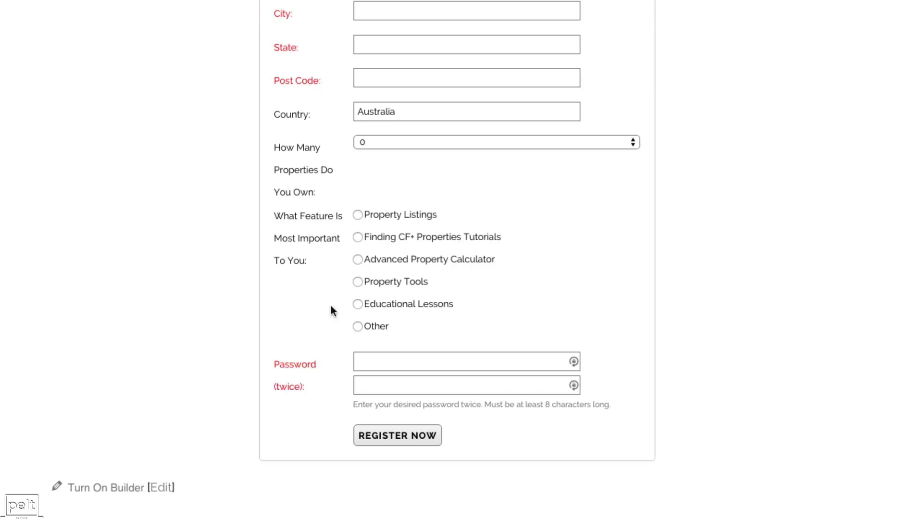
left_click(388, 142)
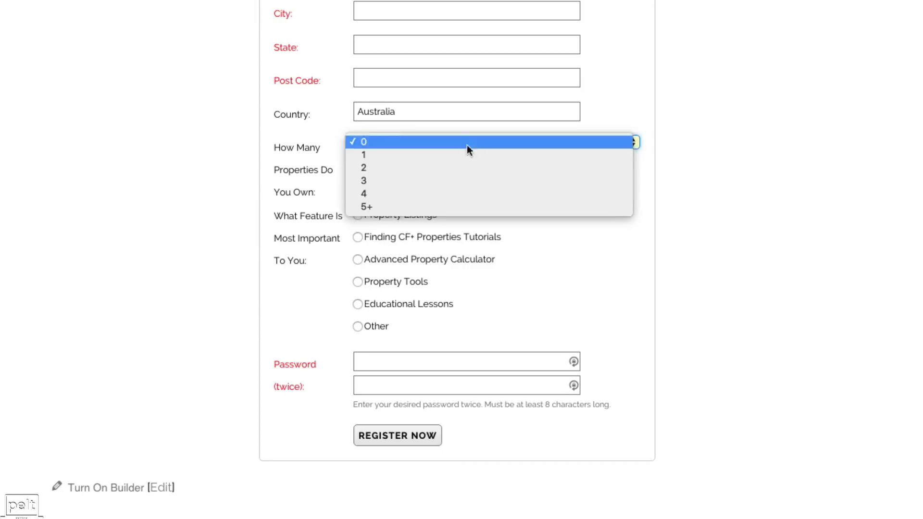
left_click(338, 223)
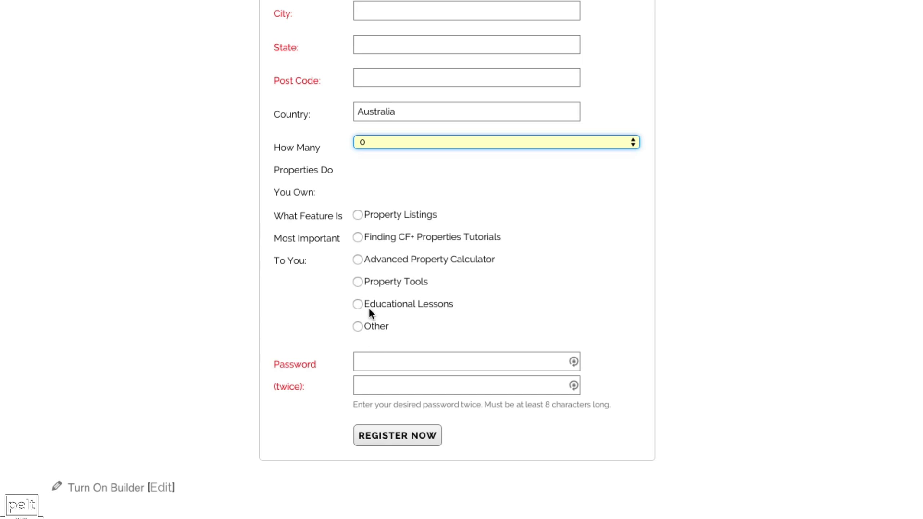
scroll(371, 288, "up", 5)
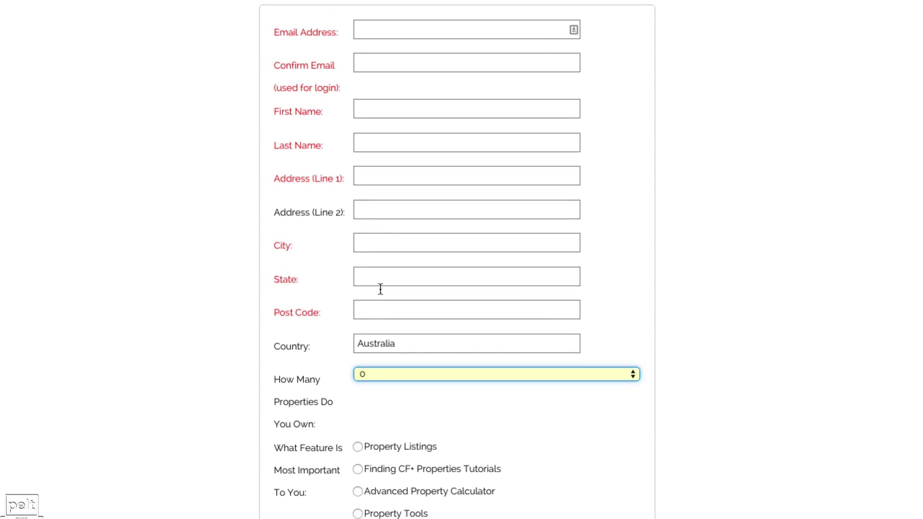
scroll(380, 289, "down", 2)
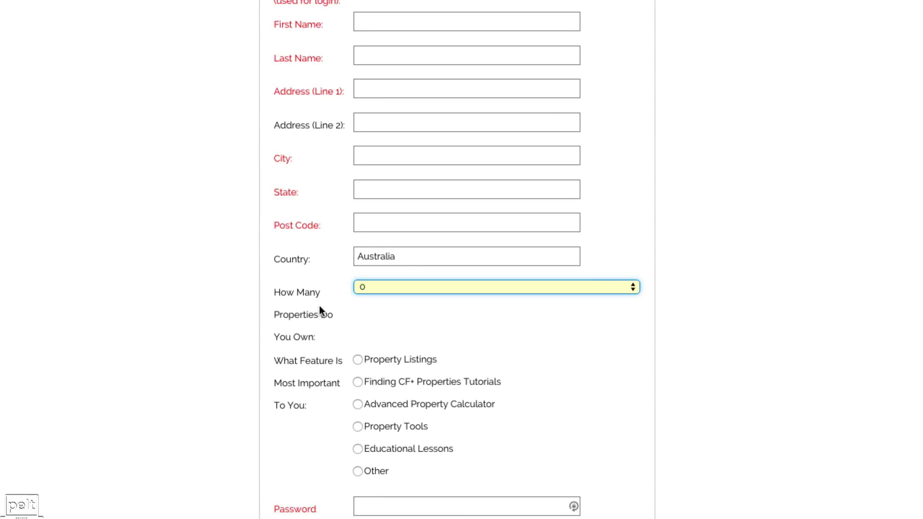
scroll(382, 353, "down", 4)
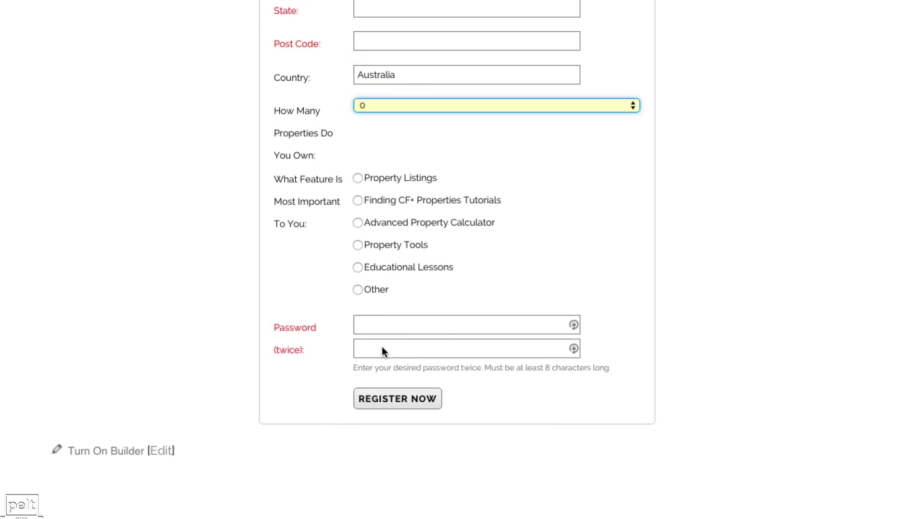
scroll(380, 353, "up", 10)
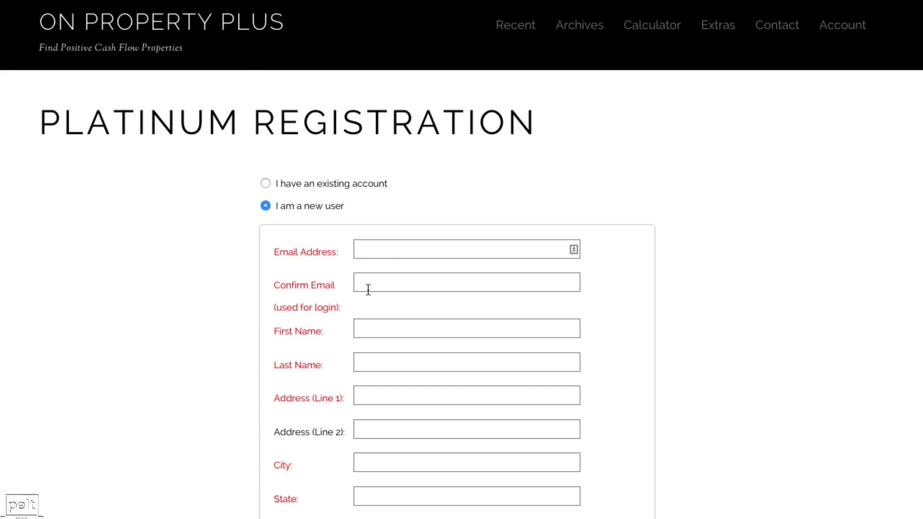
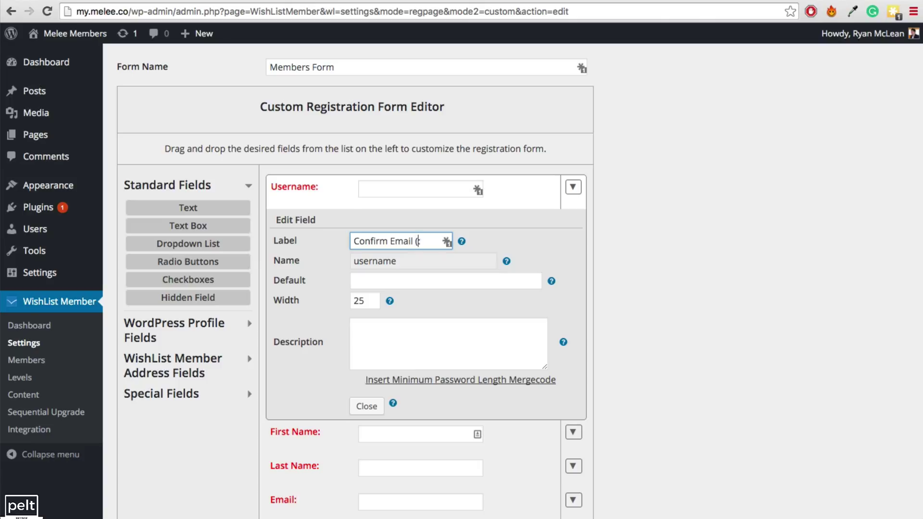
Finish the 'Confirm Email (used for login):' label and move the Email field to the top
type("ed for login):")
left_click(574, 188)
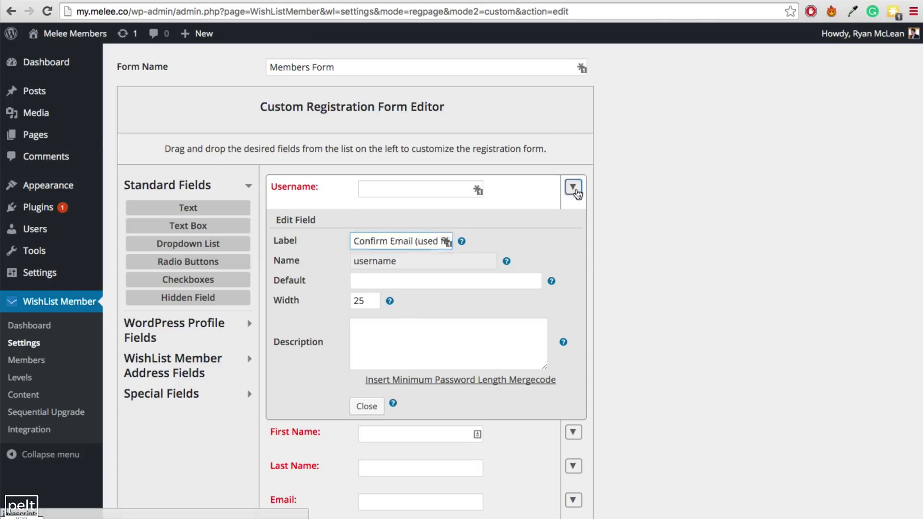
left_click_drag(344, 302, 334, 183)
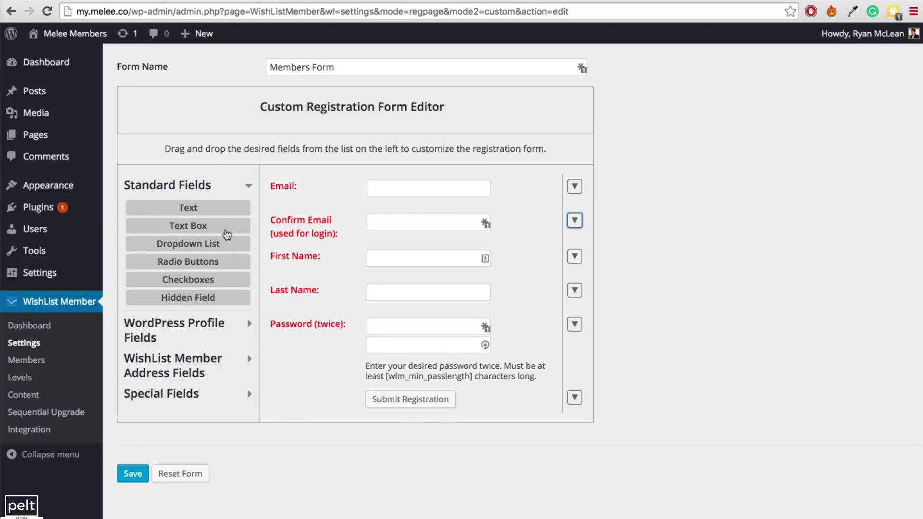
Add a required text field labelled 'Phone' above the Password field
left_click_drag(187, 211, 368, 328)
left_click(382, 333)
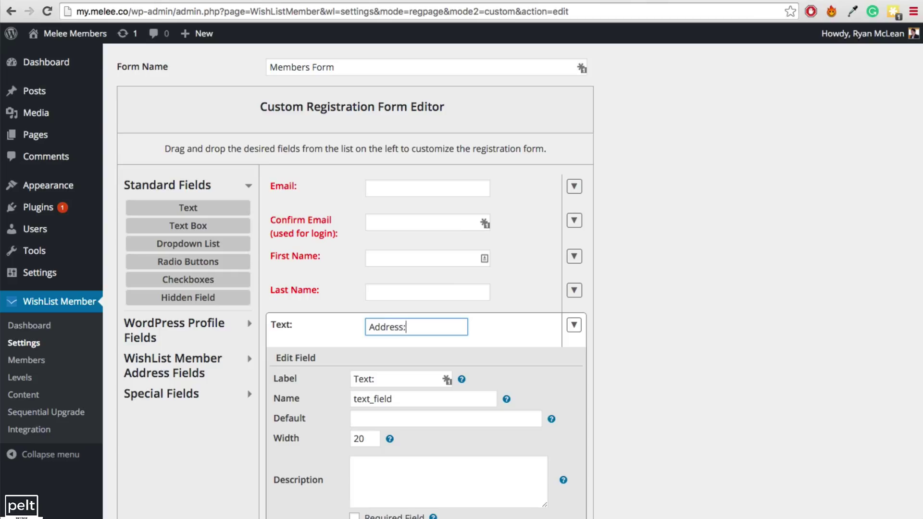
left_click(575, 326)
left_click(574, 325)
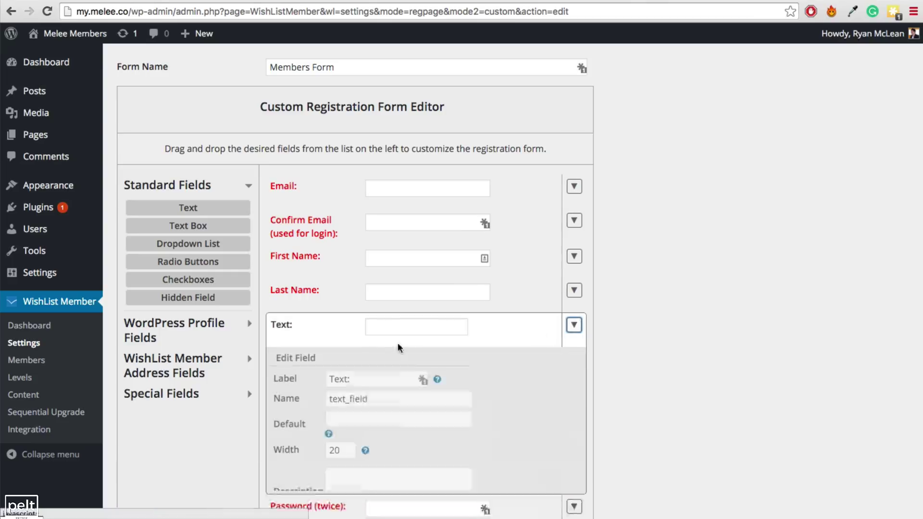
double_click(364, 379)
type("Phone:")
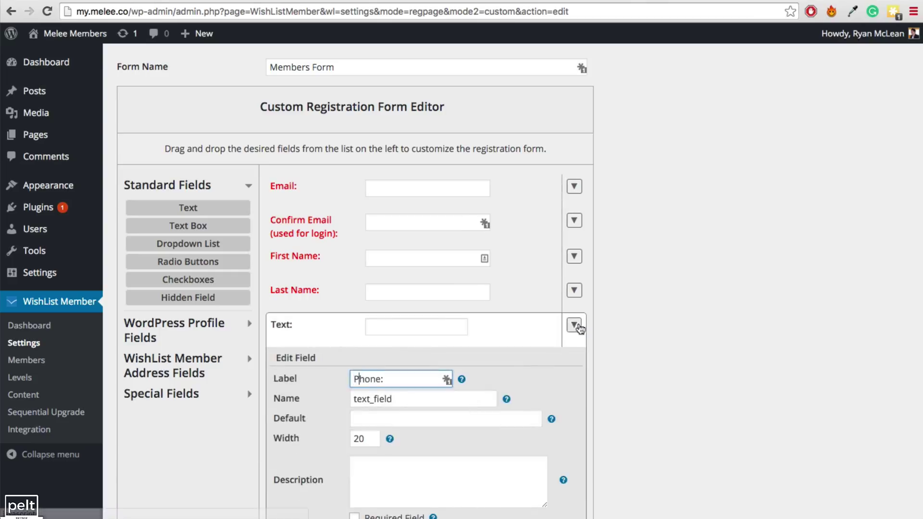
left_click(574, 326)
left_click(574, 325)
scroll(380, 448, "down", 3)
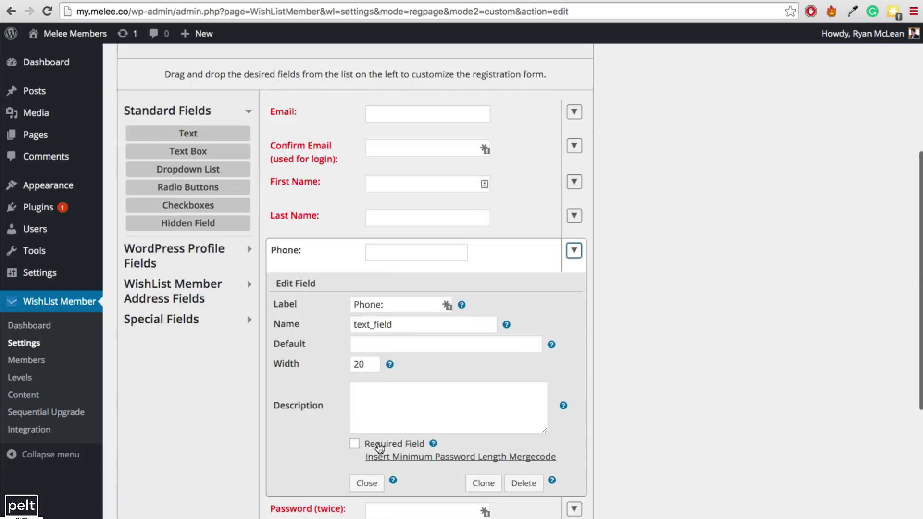
left_click(352, 444)
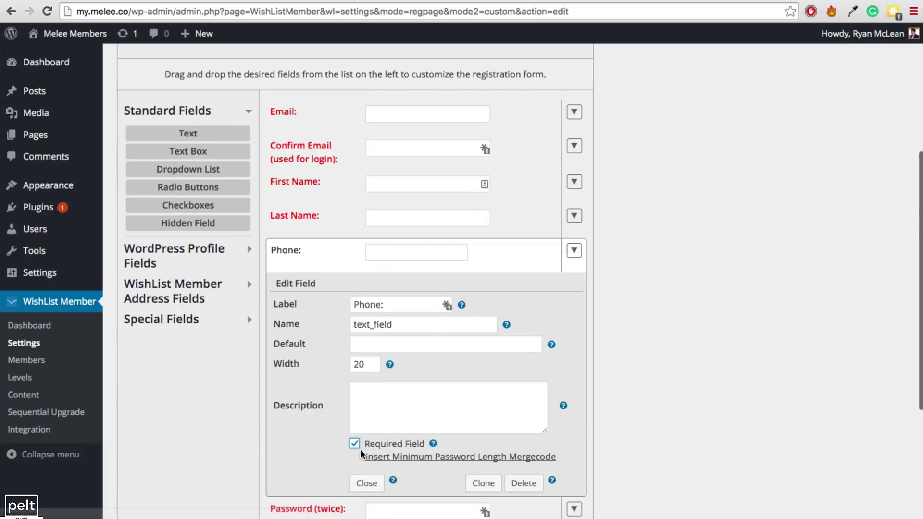
left_click(575, 251)
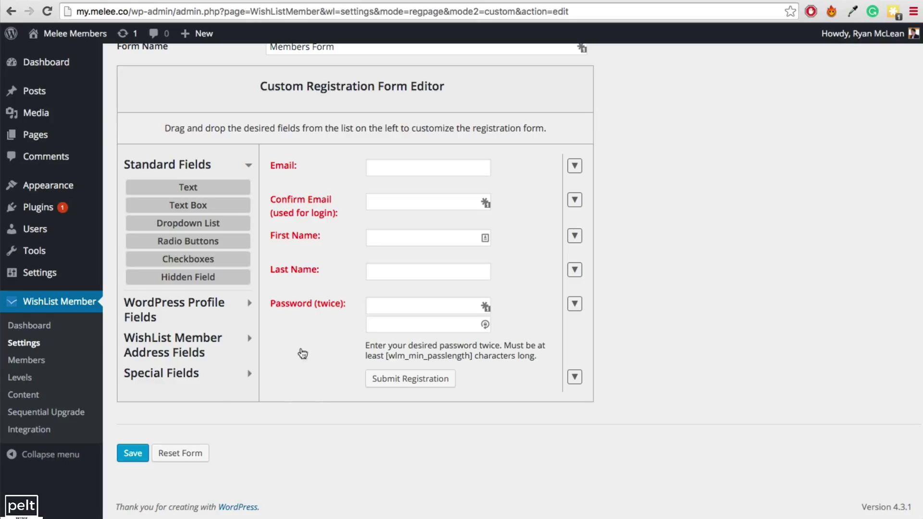
Save the form, then assign 'Members Form' as the Members level's registration form and save settings
left_click(142, 455)
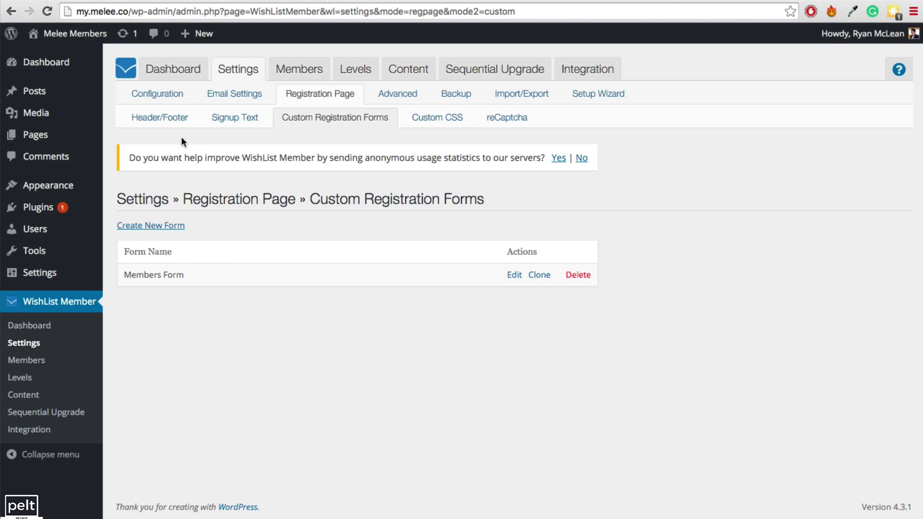
left_click(166, 121)
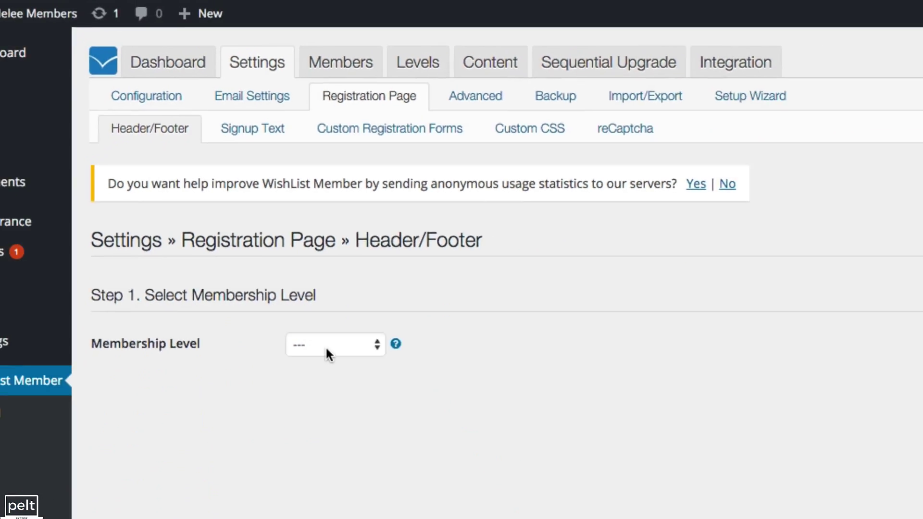
left_click(385, 509)
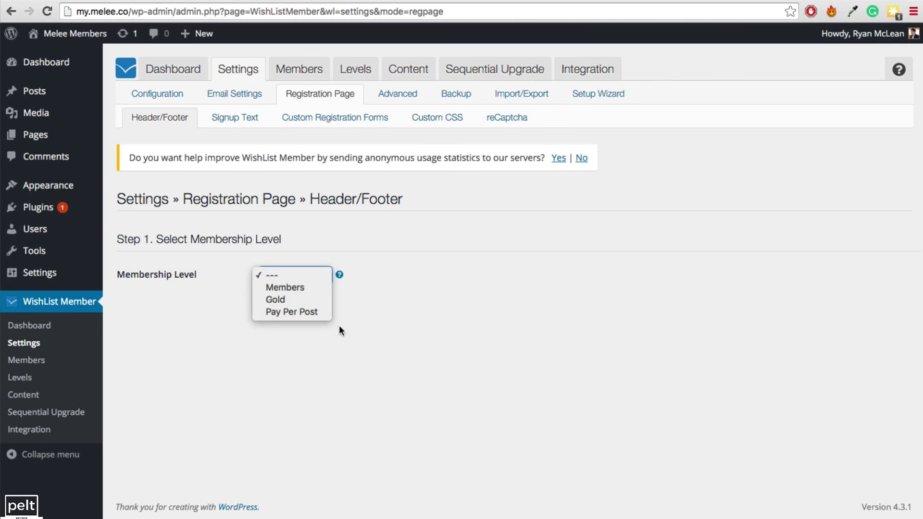
left_click(291, 289)
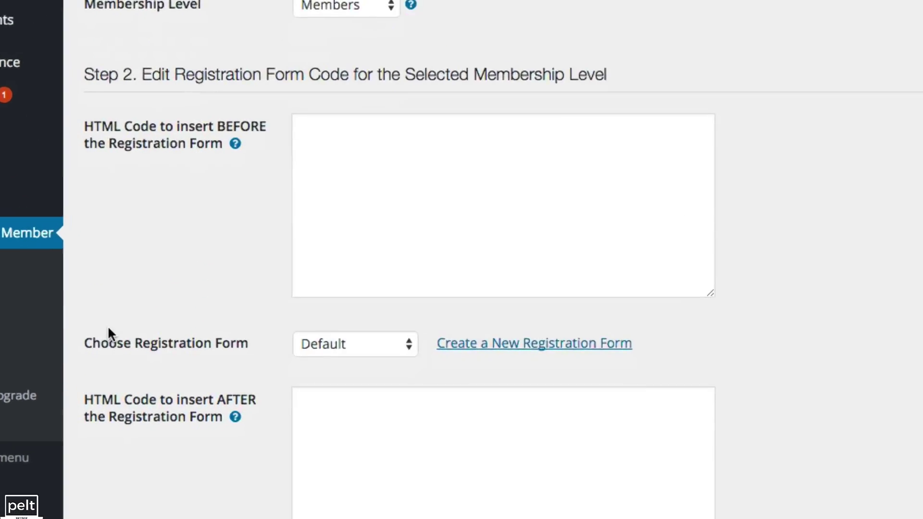
left_click_drag(108, 332, 345, 350)
left_click(345, 350)
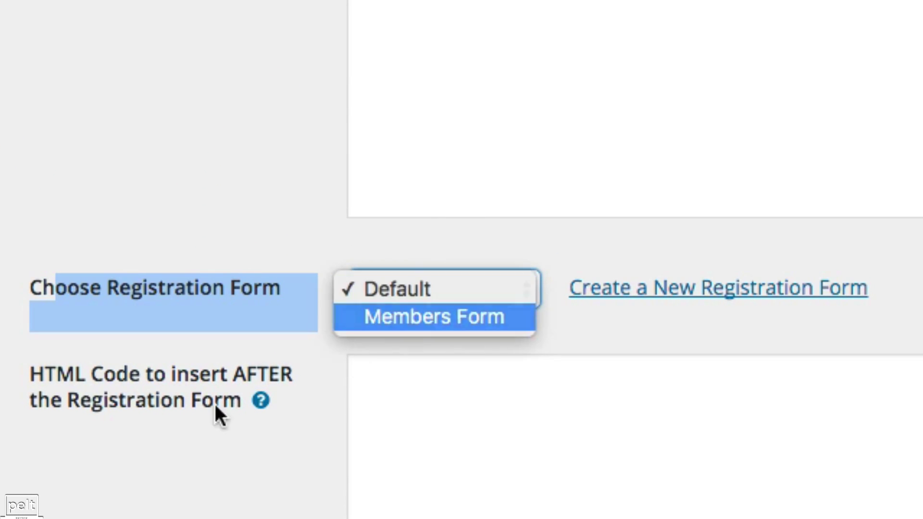
left_click(413, 315)
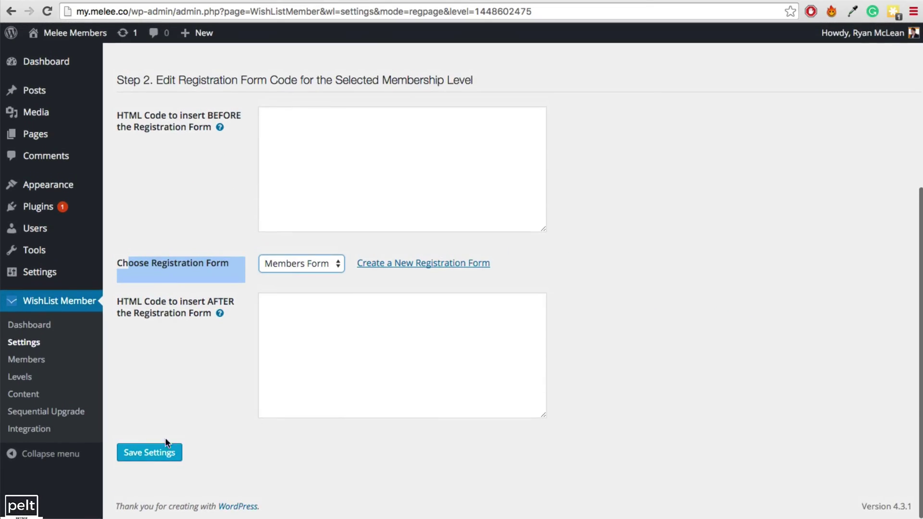
left_click(134, 457)
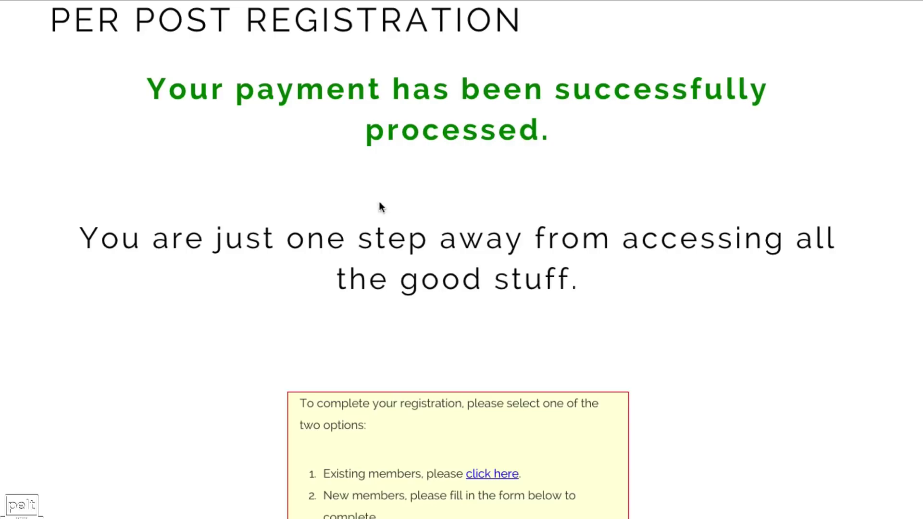
Copy the payment-success message into the HTML inserted before the registration form
left_click_drag(168, 153, 149, 127)
key("super+c")
left_click(502, 187)
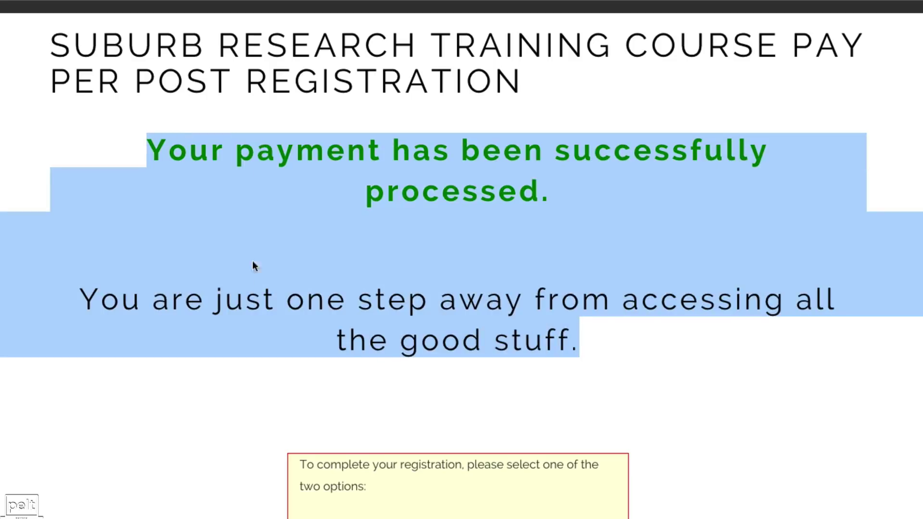
left_click(526, 194)
scroll(492, 313, "down", 10)
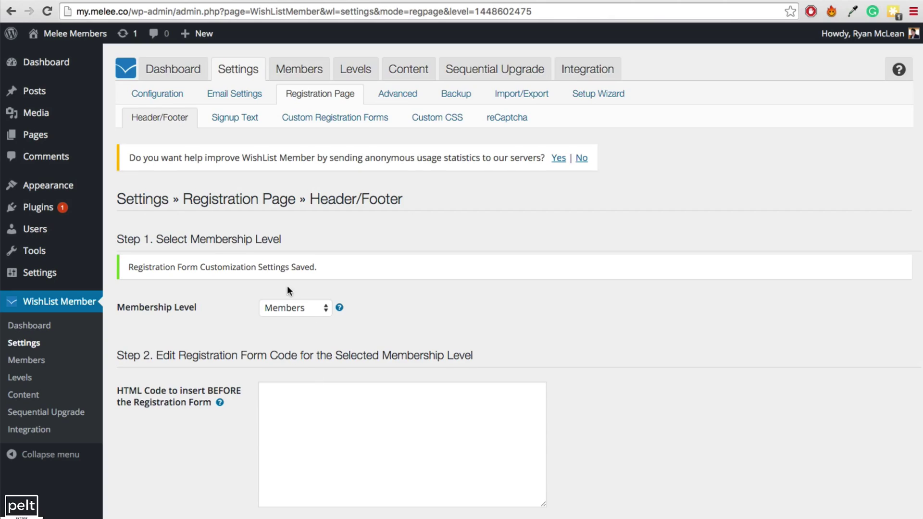
scroll(288, 290, "down", 3)
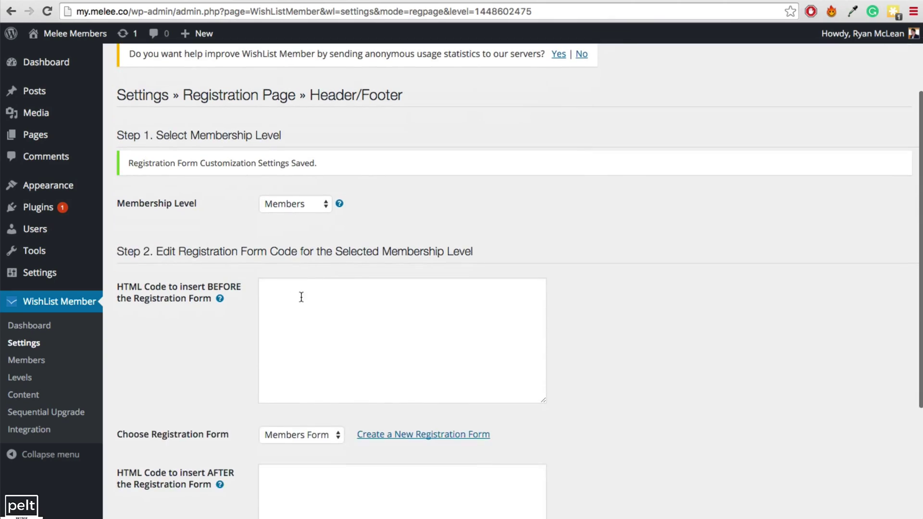
left_click(302, 297)
key("super+v")
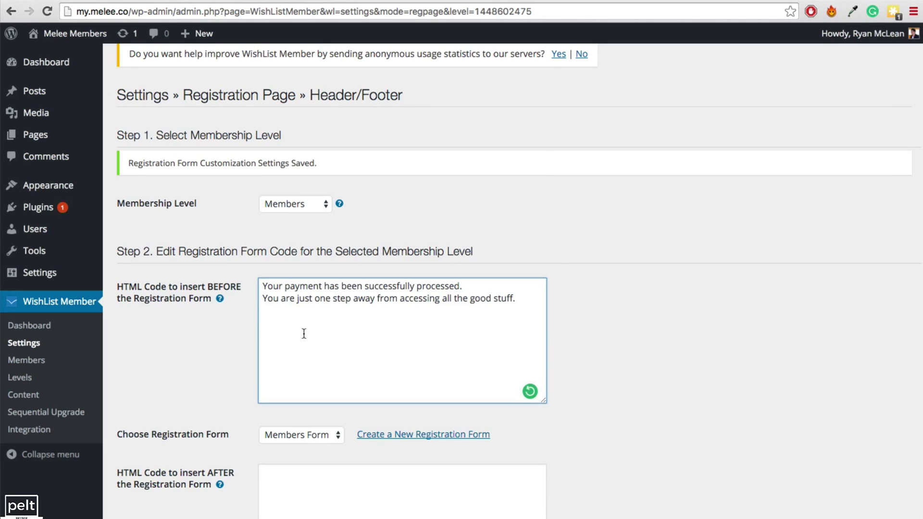
left_click(152, 292)
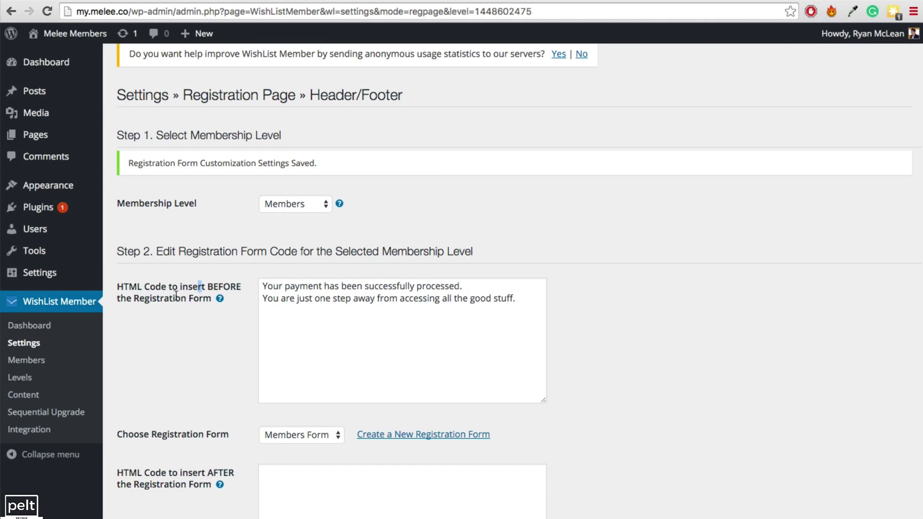
Save the settings and check the message appears above the form on the registration page
double_click(171, 298)
left_click(227, 329)
scroll(201, 357, "down", 4)
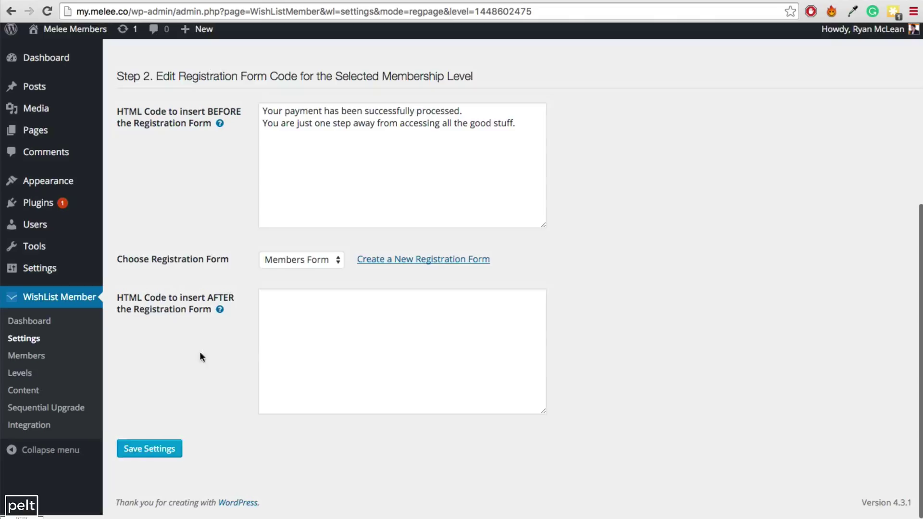
left_click(150, 451)
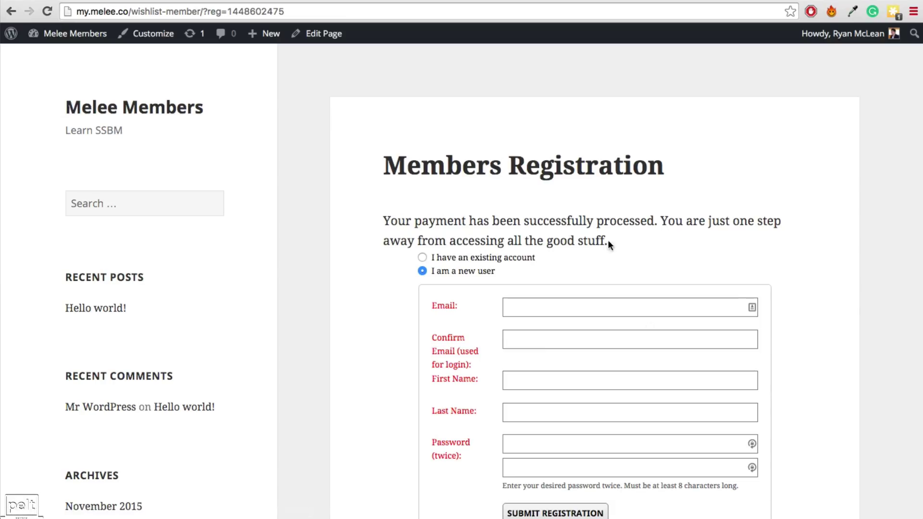
left_click_drag(608, 240, 382, 205)
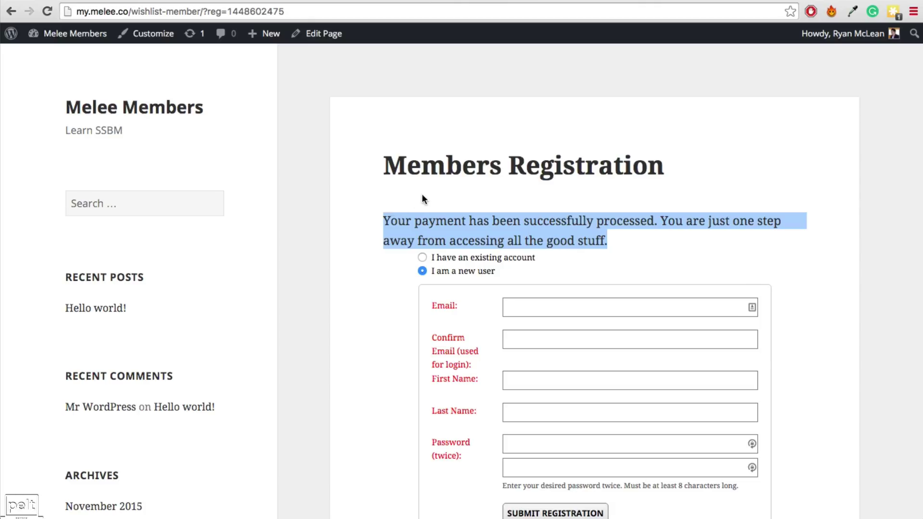